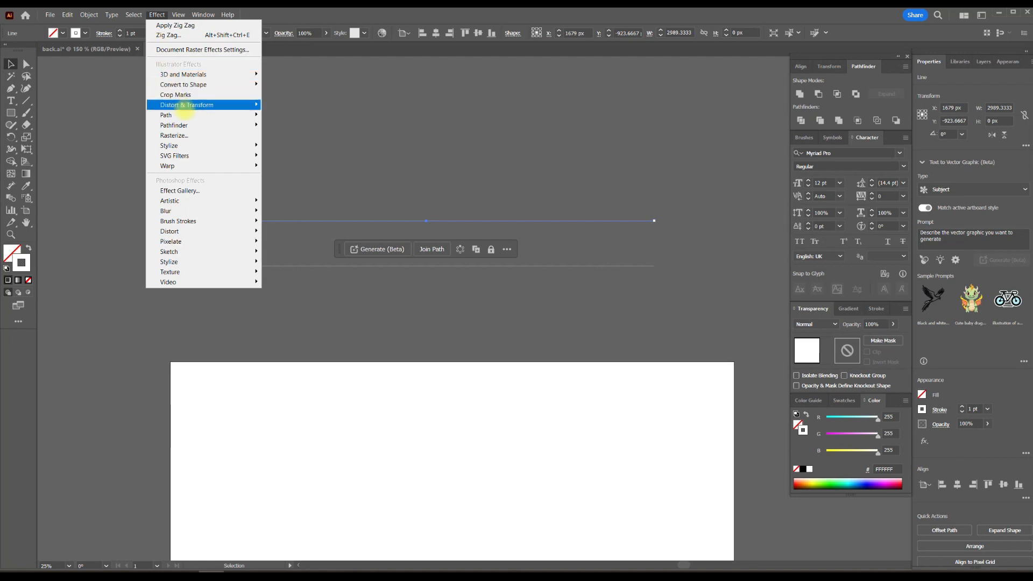
Apply a Zig Zag effect to the upper line with 100 px absolute size, 14 ridges per segment and smooth points
mouse_move(196, 105)
left_click(328, 163)
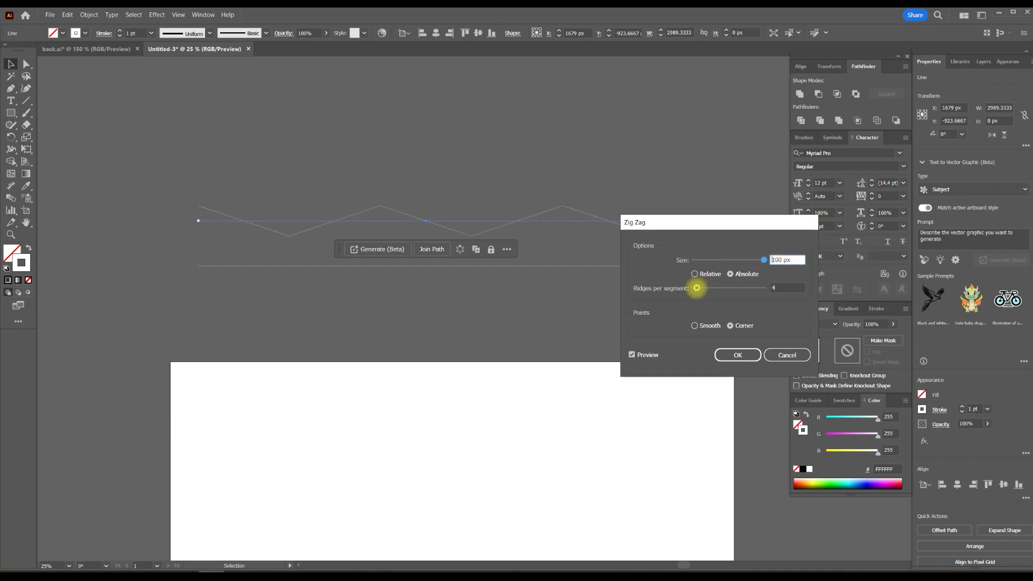
left_click_drag(697, 288, 699, 288)
type("12")
left_click_drag(701, 217, 745, 239)
left_click(739, 347)
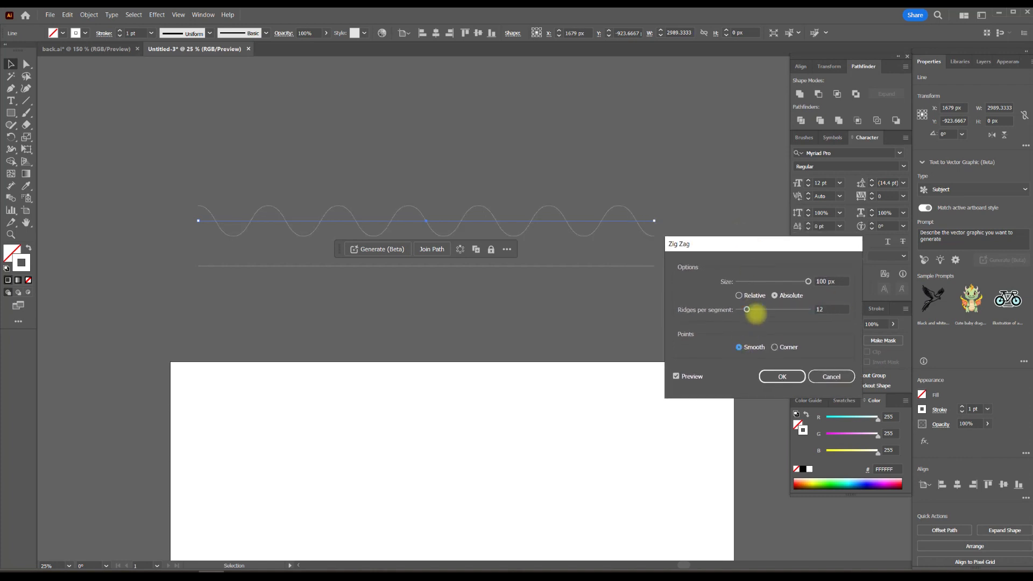
key("Down")
key("Up")
key("Up")
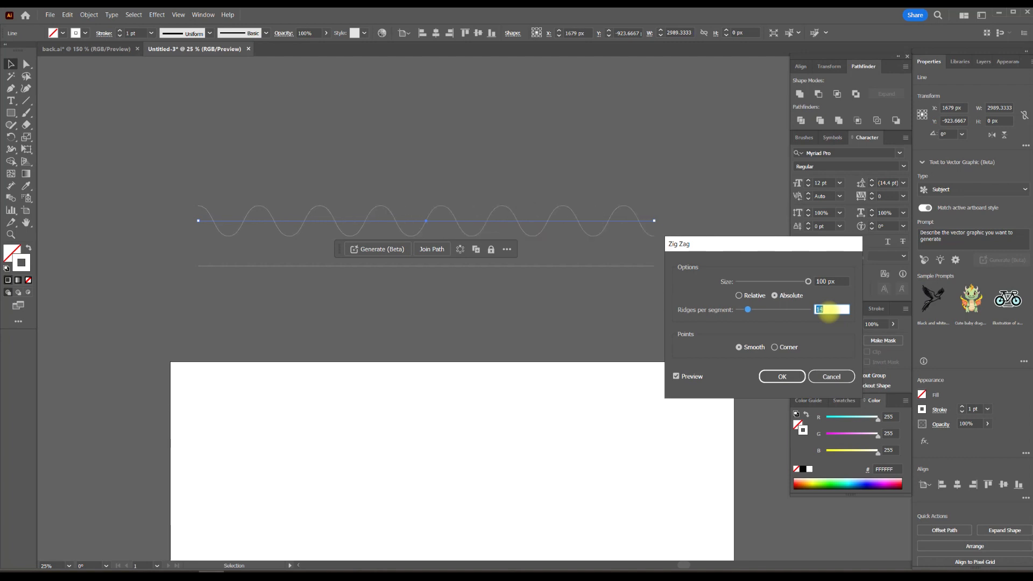
key("Up")
key("Down")
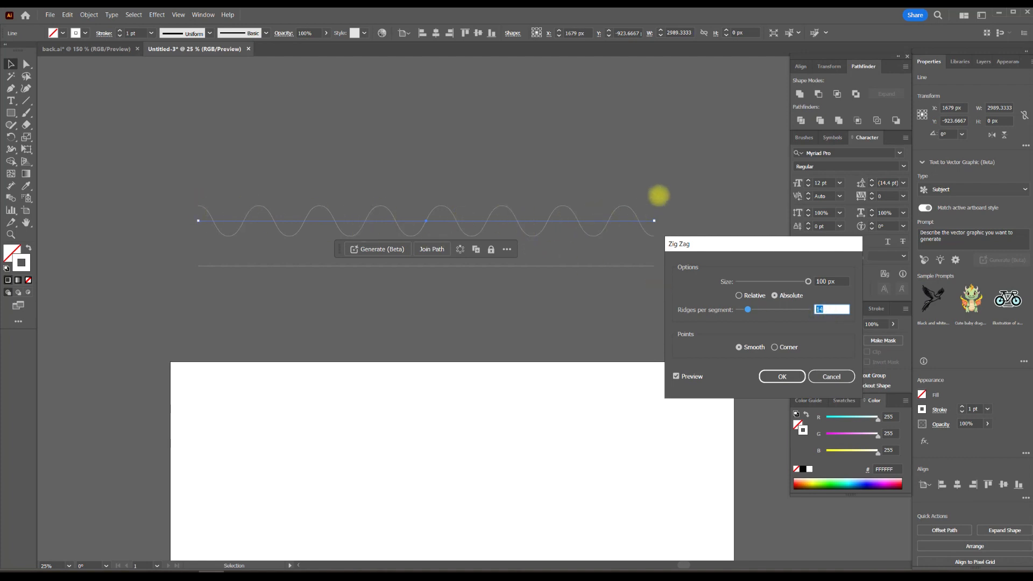
left_click(783, 376)
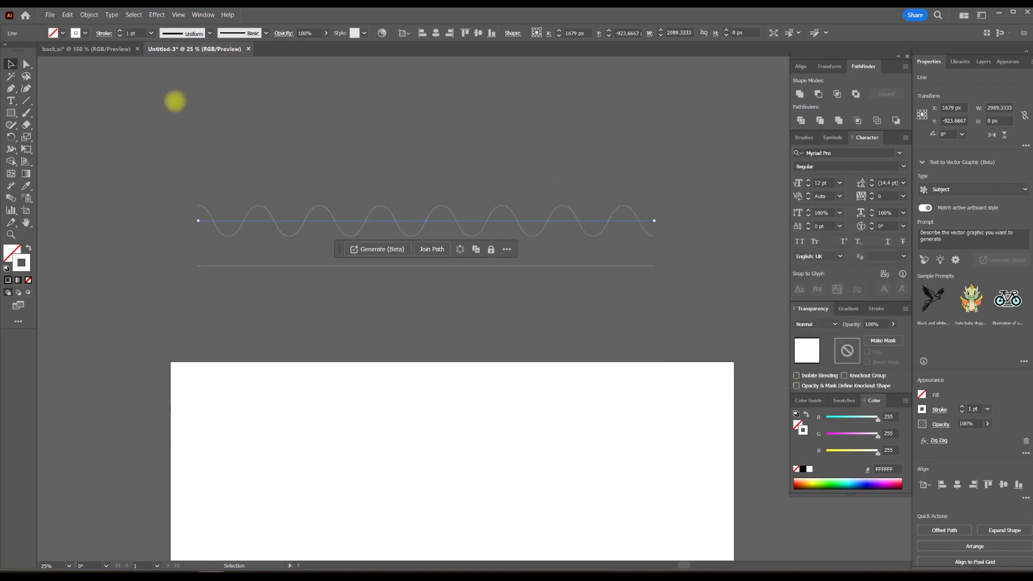
Expand the upper line's Zig Zag appearance and vertically centre the resulting wave on the straight line
left_click(89, 15)
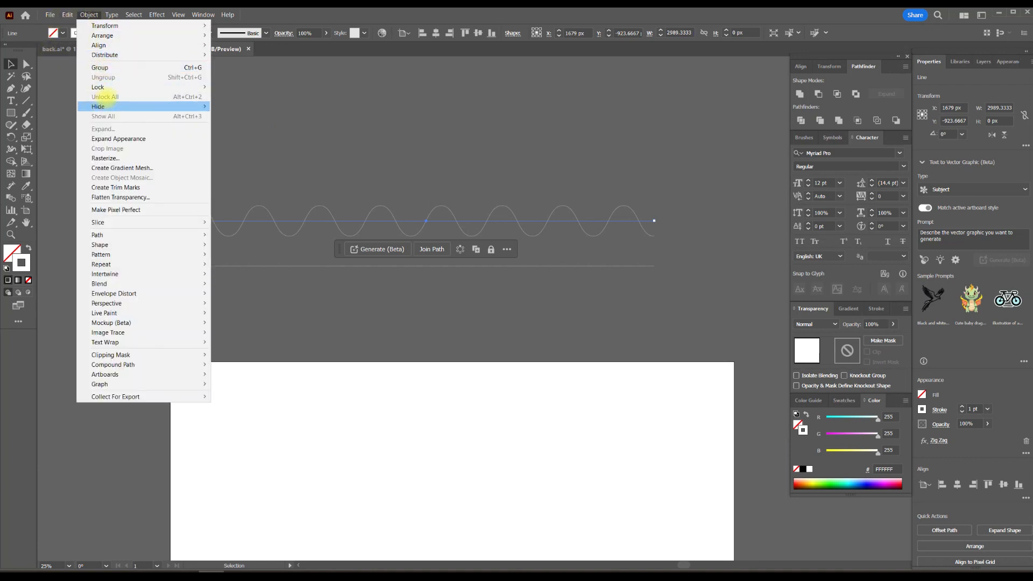
left_click(114, 138)
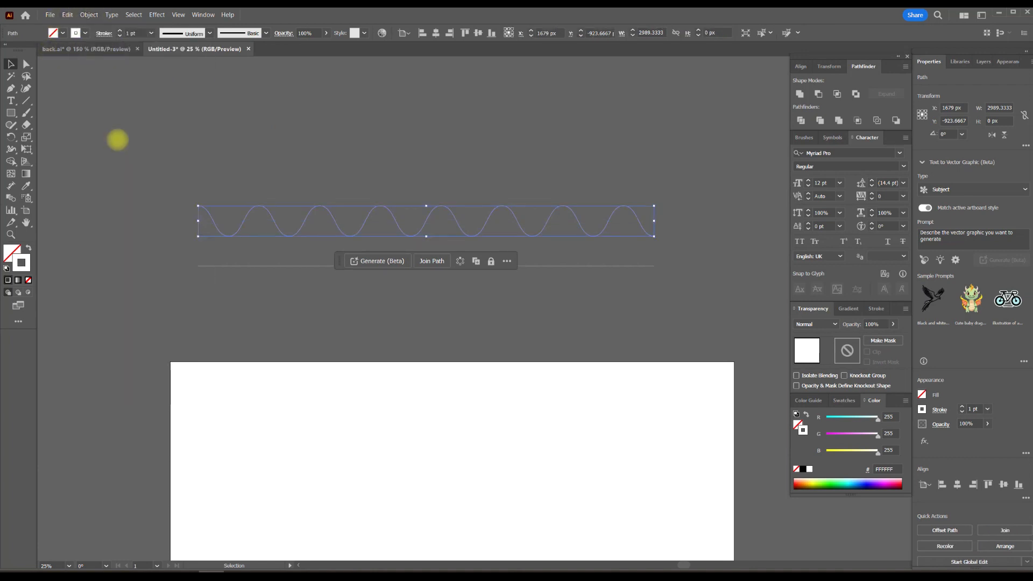
key("ctrl+a")
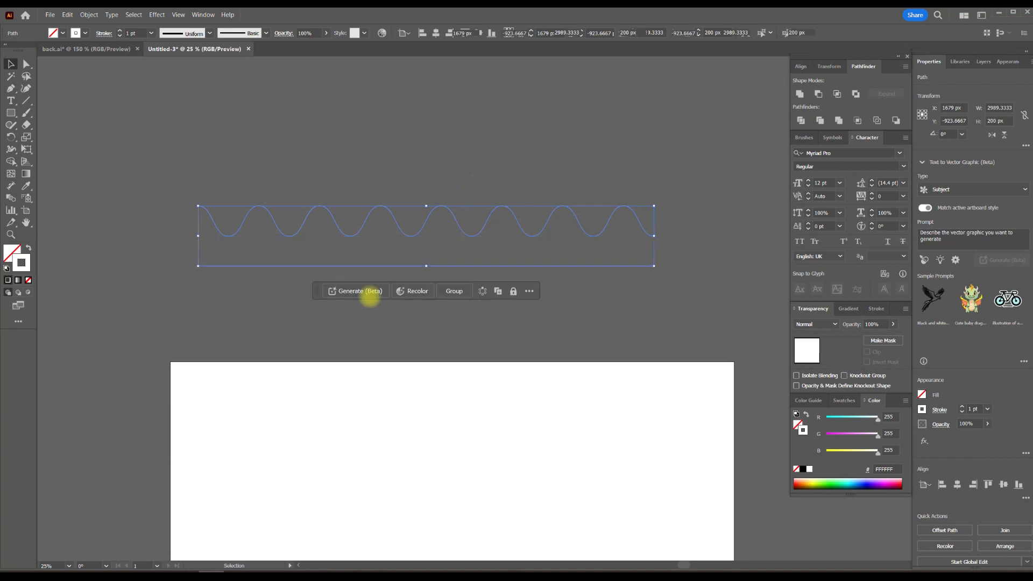
left_click(477, 33)
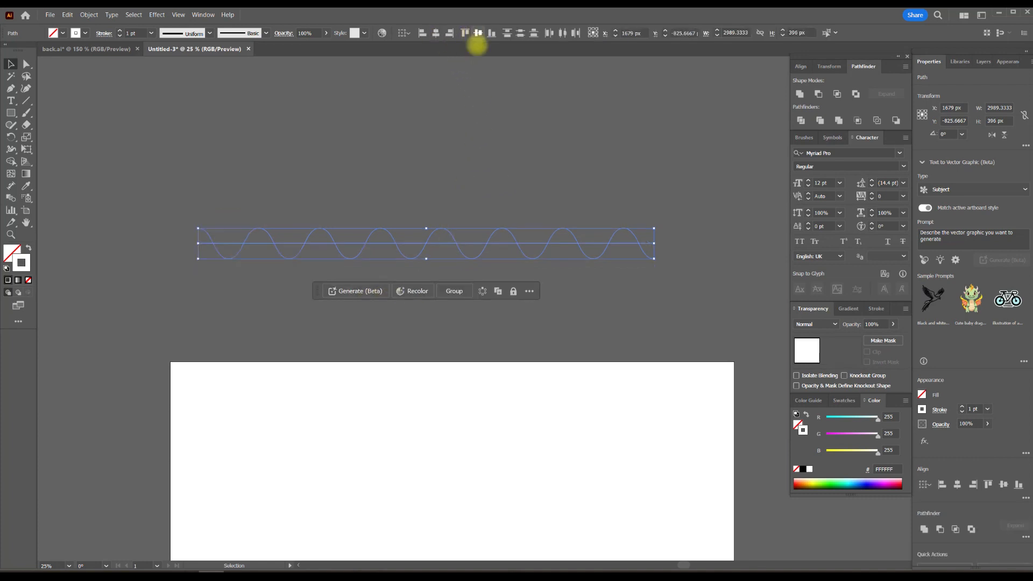
left_click(529, 183)
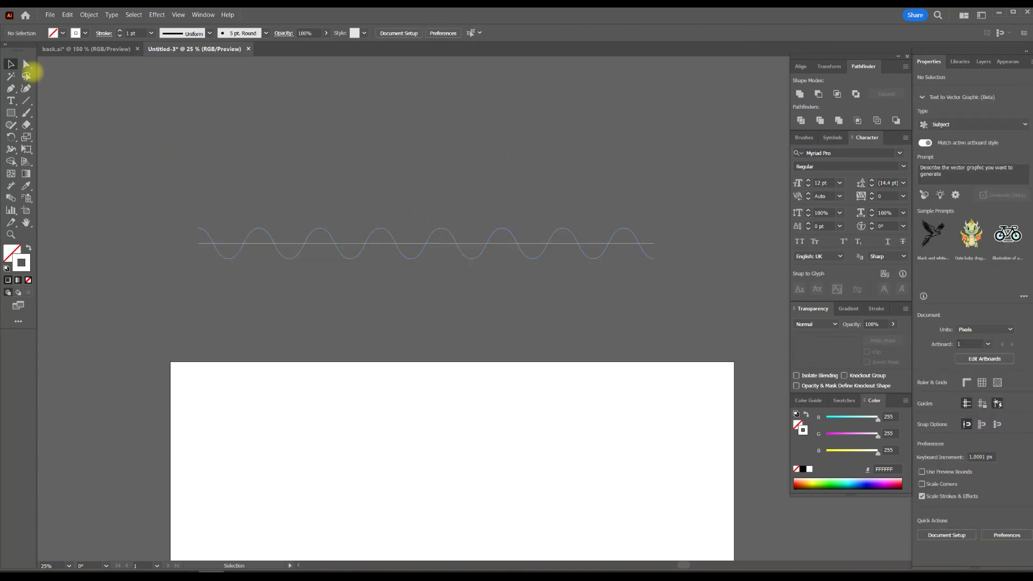
Use Direct Selection to raise two neighbouring wave crests left of the middle, making the inner one the tallest
left_click(26, 63)
scroll(411, 226, "up", 2, "alt")
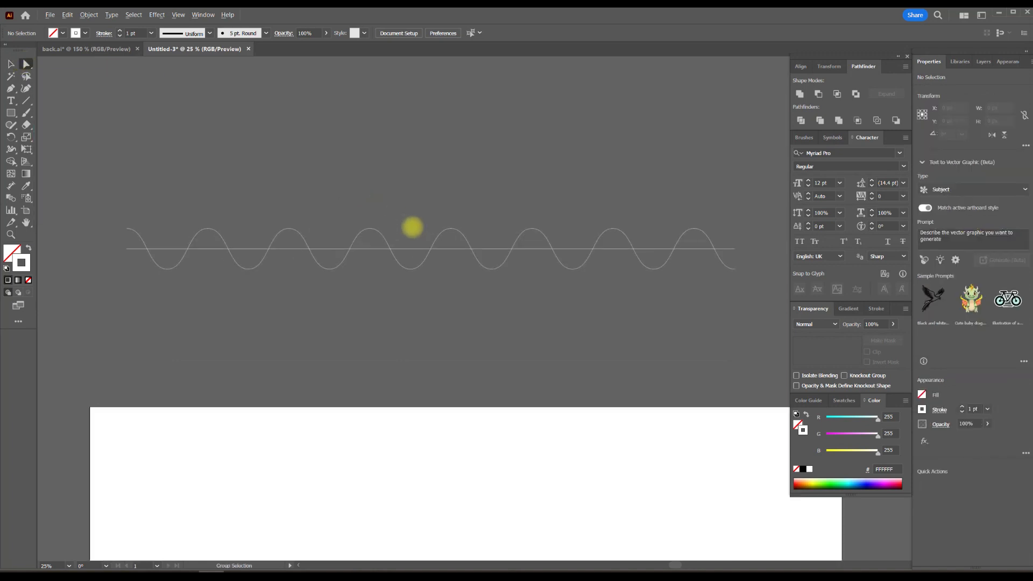
scroll(565, 277, "up", 2, "alt")
left_click_drag(554, 277, 537, 226)
scroll(495, 260, "down", 3, "alt")
scroll(373, 238, "up", 3, "alt")
left_click_drag(387, 243, 387, 281)
scroll(344, 294, "right", 5)
scroll(339, 269, "right", 4)
scroll(339, 258, "up", 1)
left_click_drag(323, 247, 323, 220)
left_click_drag(486, 248, 485, 180)
scroll(648, 201, "down", 2, "alt")
scroll(464, 258, "up", 1, "alt")
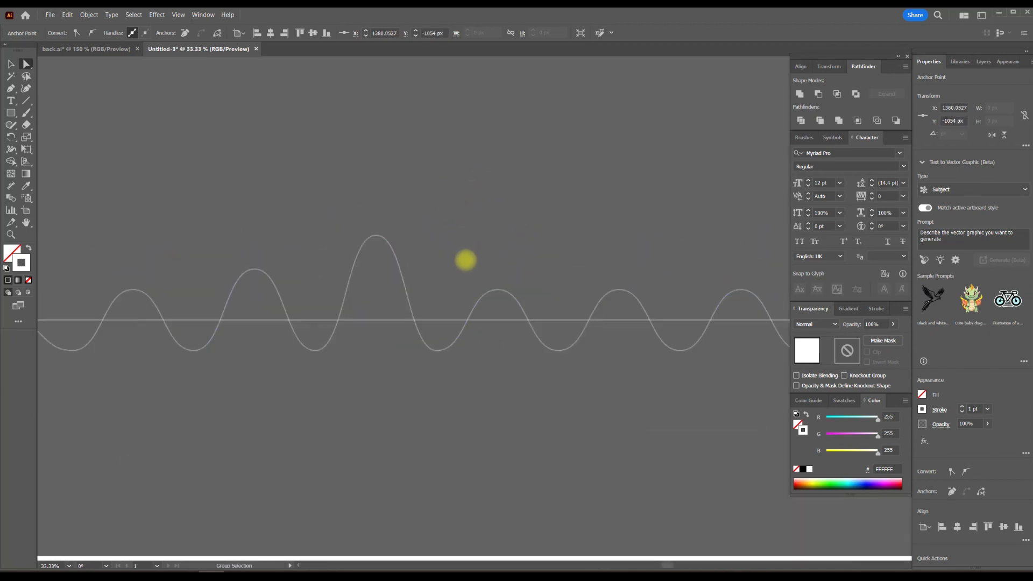
Adjust the crests right of the tallest peak so their heights decrease toward the wave's right end
scroll(467, 238, "left", 1)
left_click_drag(349, 270, 348, 226)
left_click_drag(470, 270, 470, 251)
left_click(709, 249)
left_click(581, 277)
left_click_drag(733, 281, 647, 265)
Move the wave's trough and end points so the troughs are deepest in the middle and taper toward both ends
scroll(313, 260, "left", 5)
left_click_drag(351, 310, 351, 327)
left_click_drag(471, 311, 471, 347)
scroll(438, 293, "right", 3)
left_click_drag(438, 293, 438, 334)
left_click_drag(560, 291, 618, 306)
scroll(510, 302, "right", 3)
left_click(496, 299)
key("ctrl+minus")
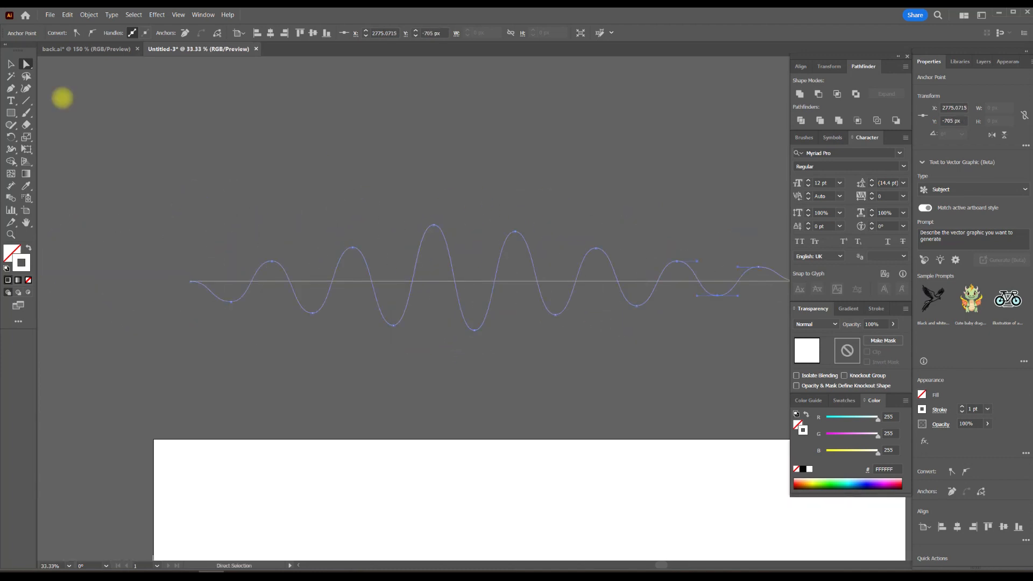
Select the wave with the straight line and place a copy of both above the originals
key("v")
scroll(215, 162, "right", 2)
left_click(316, 223)
left_click(503, 266)
left_click_drag(503, 267, 556, 207)
scroll(484, 269, "down", 3)
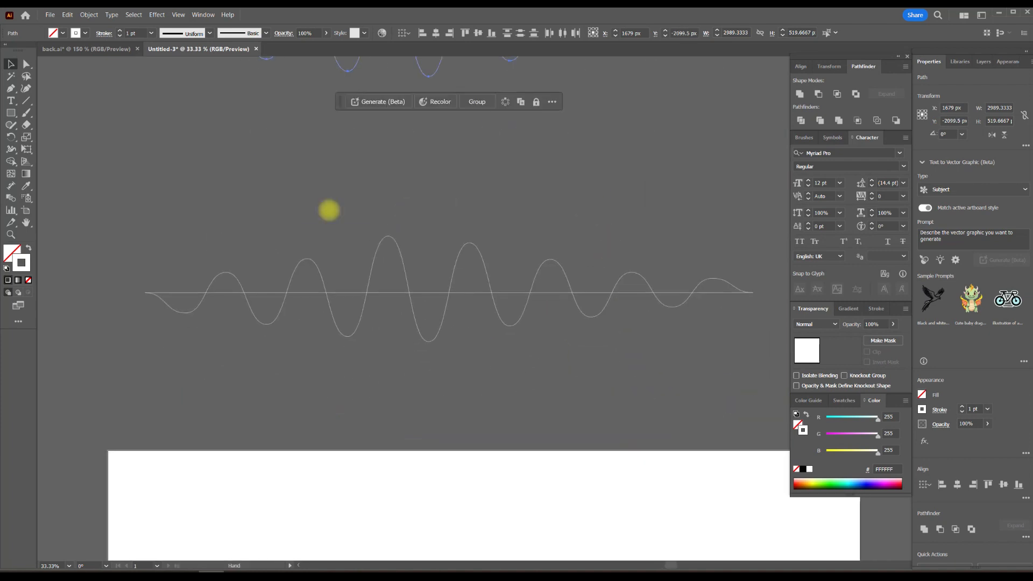
Make a blend between the lower wave and its straight line using 12 specified steps
left_click_drag(603, 350, 438, 264)
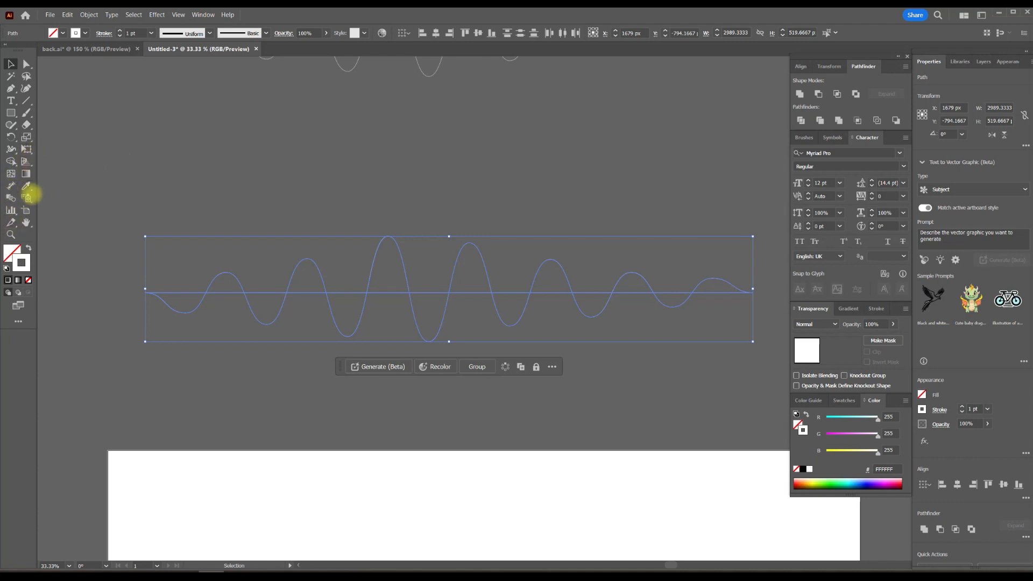
double_click(10, 197)
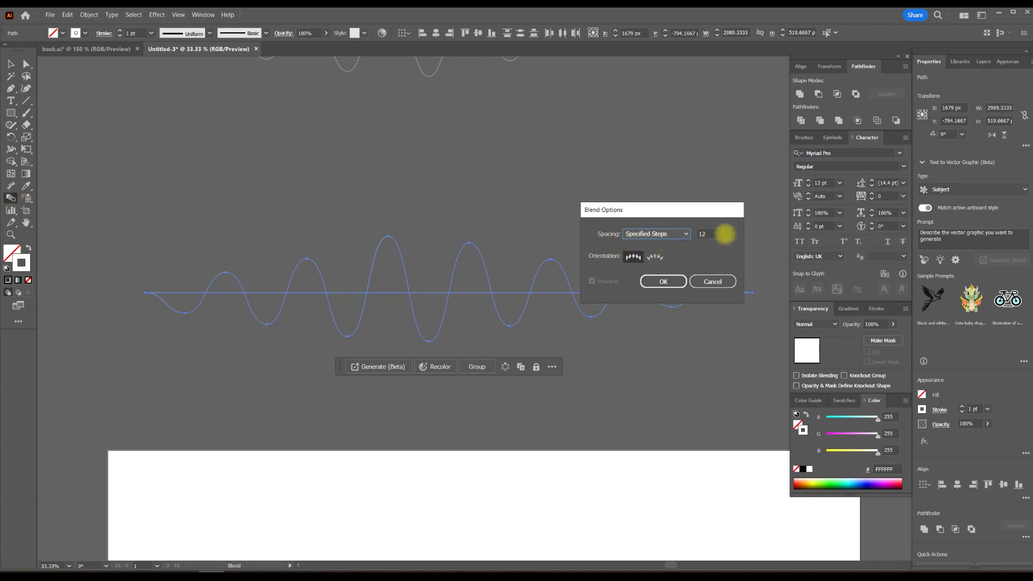
left_click(663, 282)
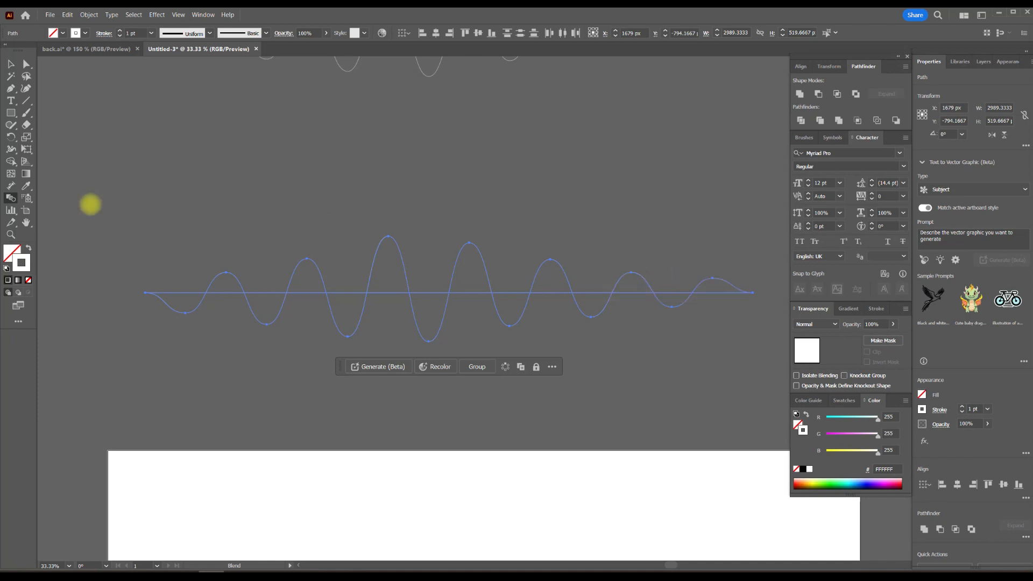
left_click(89, 15)
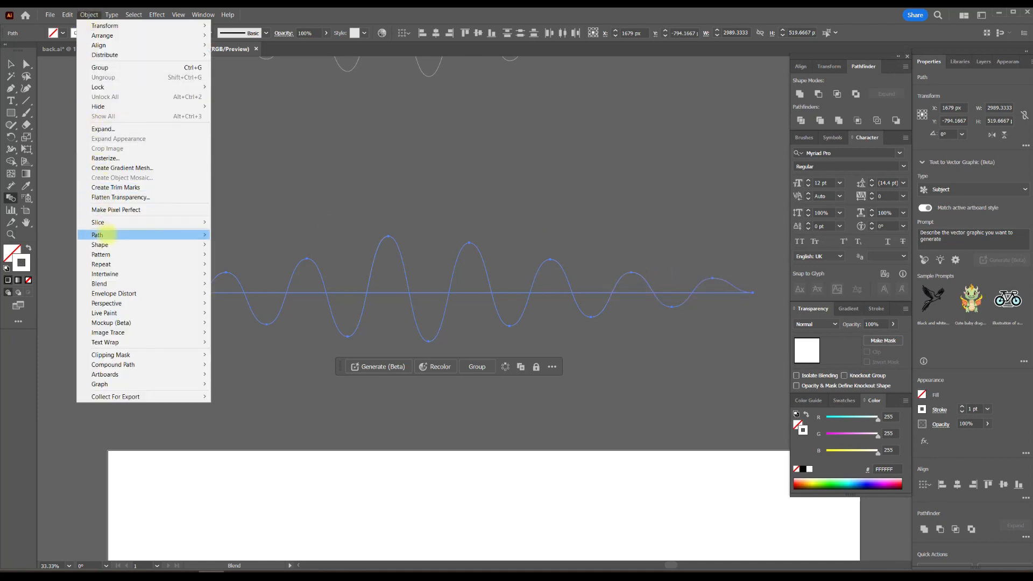
mouse_move(132, 264)
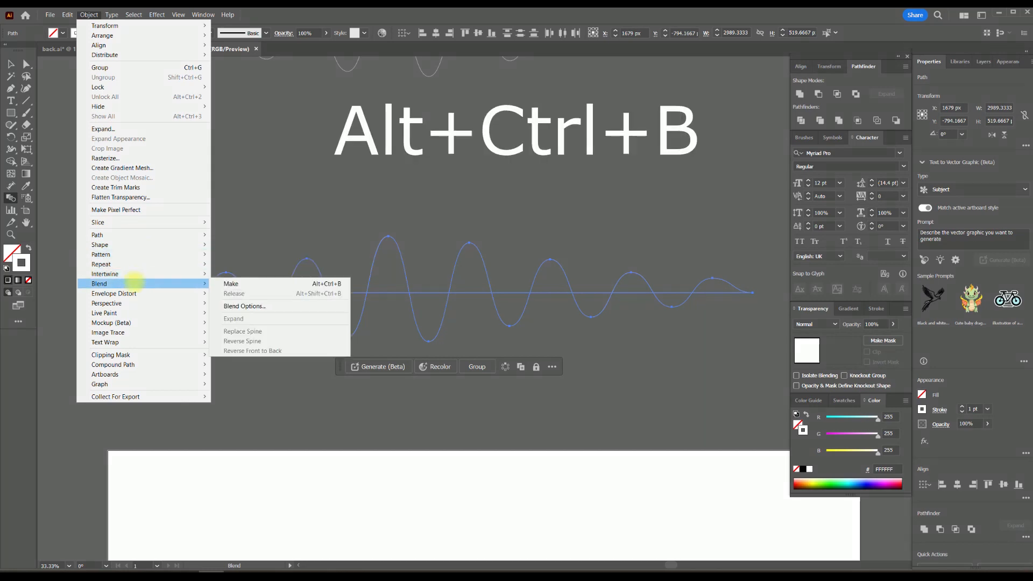
left_click(258, 284)
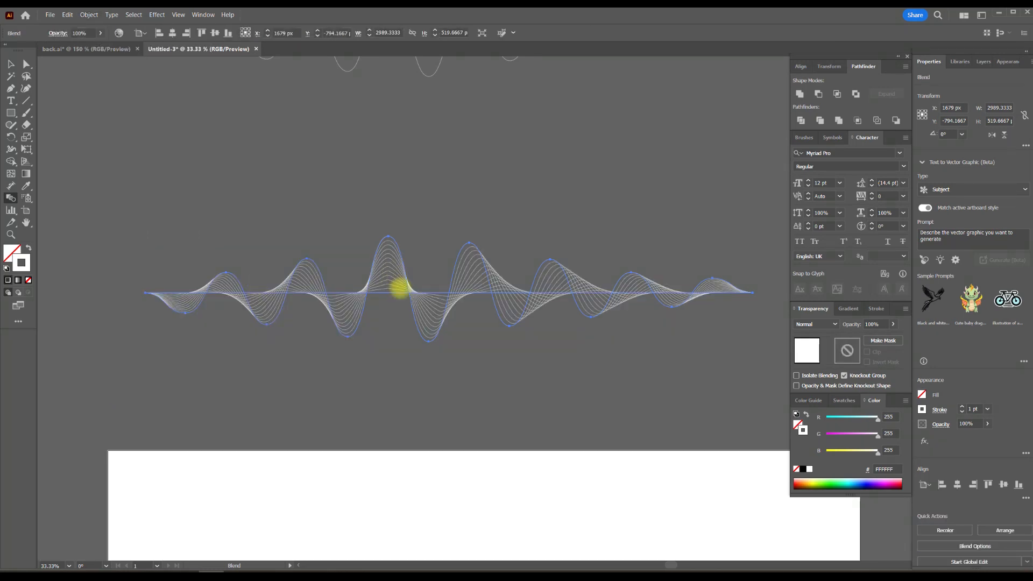
scroll(400, 289, "up", 5)
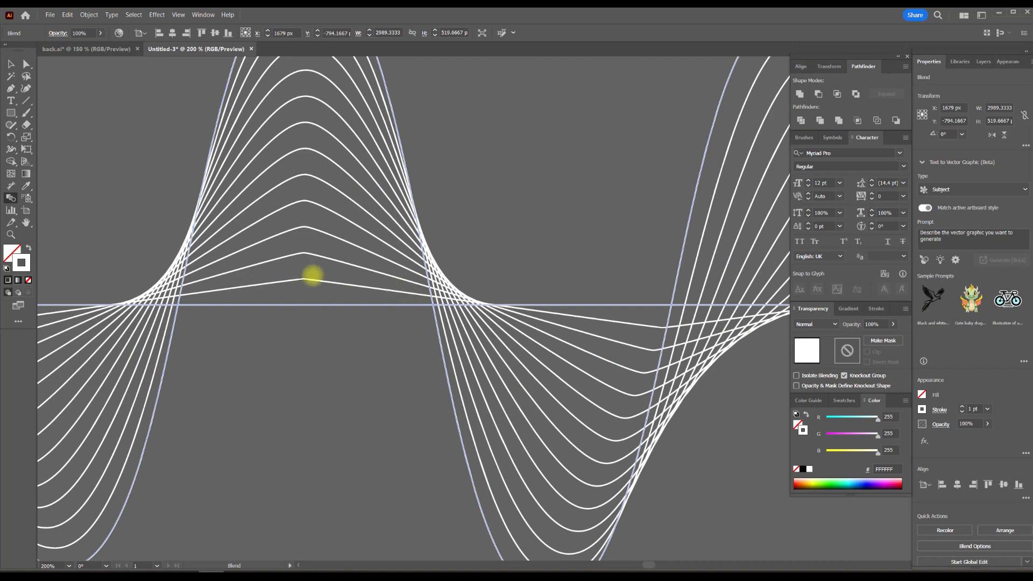
Set the blend's spacing to 16 specified steps and deselect it
left_click(11, 64)
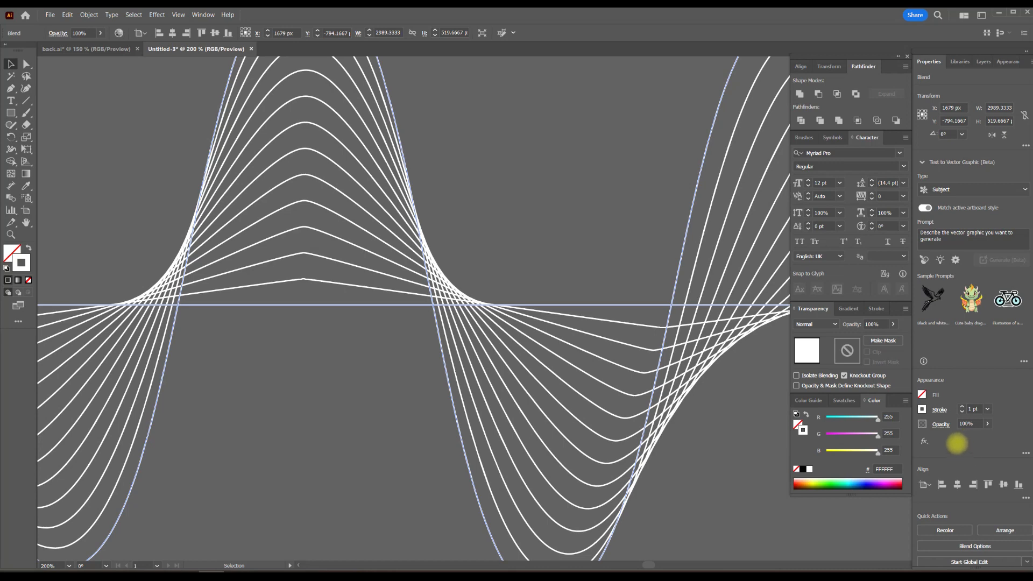
left_click_drag(708, 328, 654, 308)
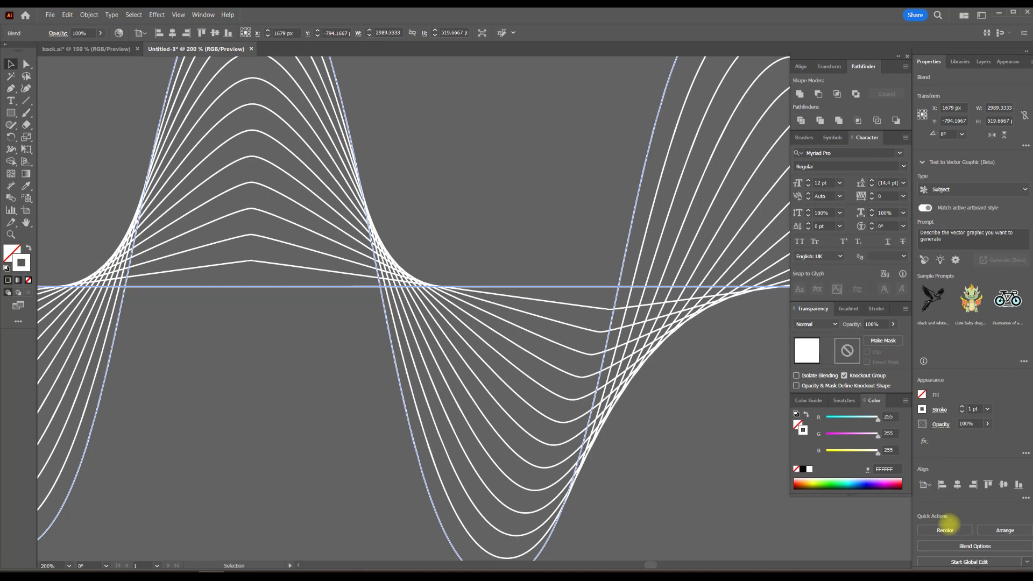
left_click(966, 546)
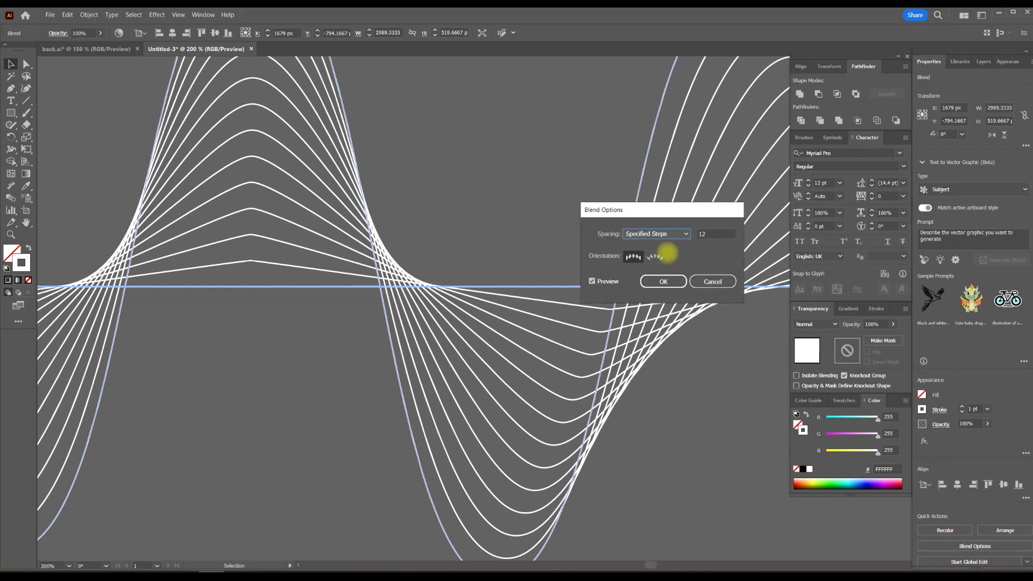
left_click(712, 235)
key("Up")
key("Up")
key("Up")
key("Up")
key("Up")
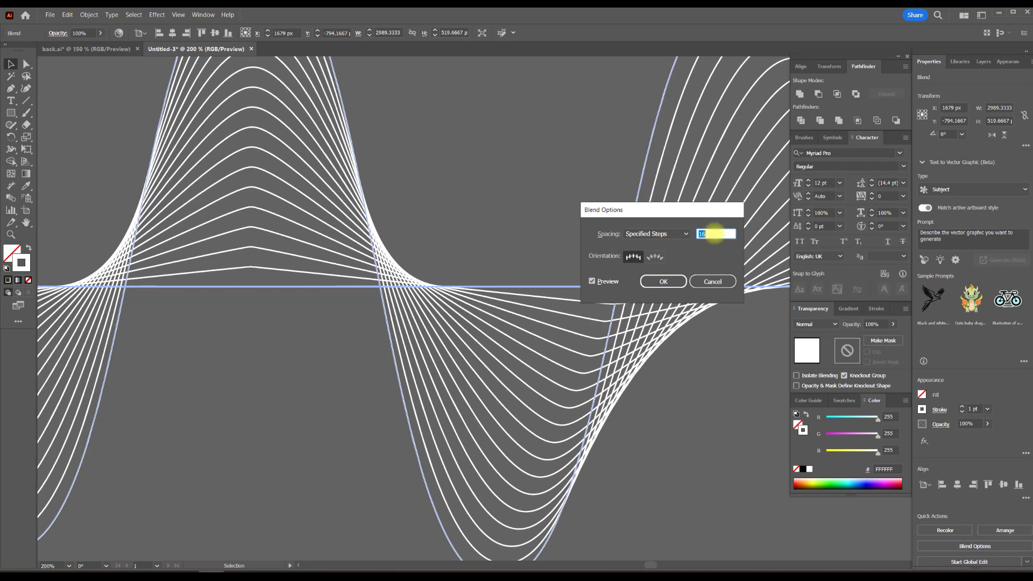
left_click(663, 281)
scroll(393, 260, "down", 2)
key("ctrl+shift+a")
scroll(394, 261, "down", 1)
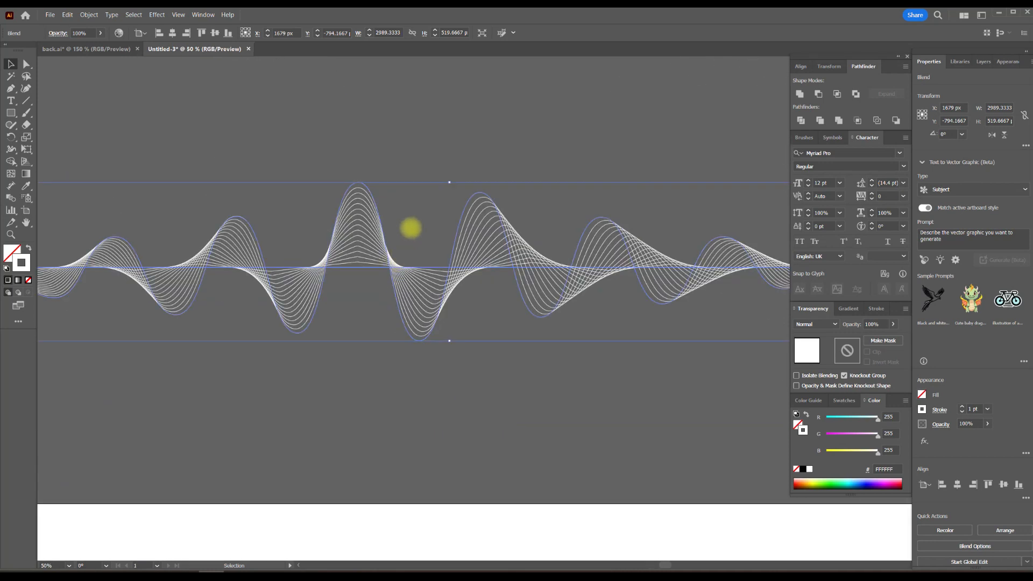
left_click_drag(410, 156, 434, 161)
scroll(382, 204, "down", 1)
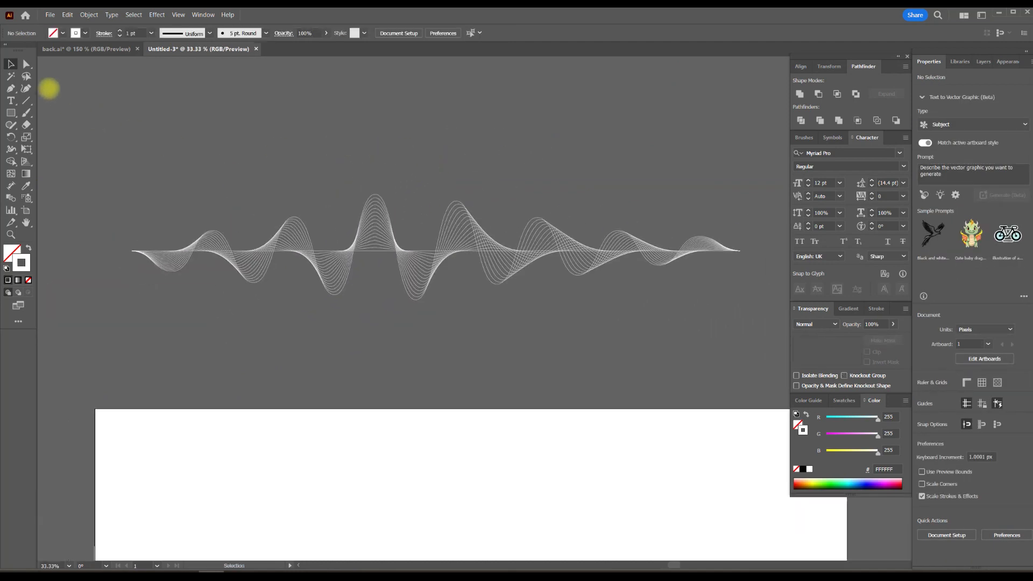
Select all anchor points of the blend with Direct Selection and convert them to smooth points
left_click(27, 64)
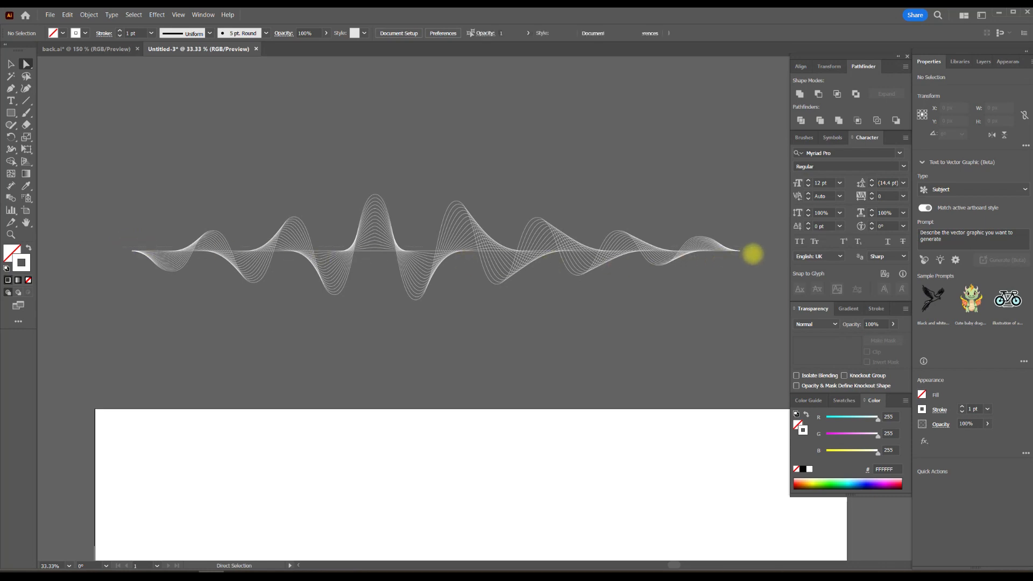
left_click(752, 254)
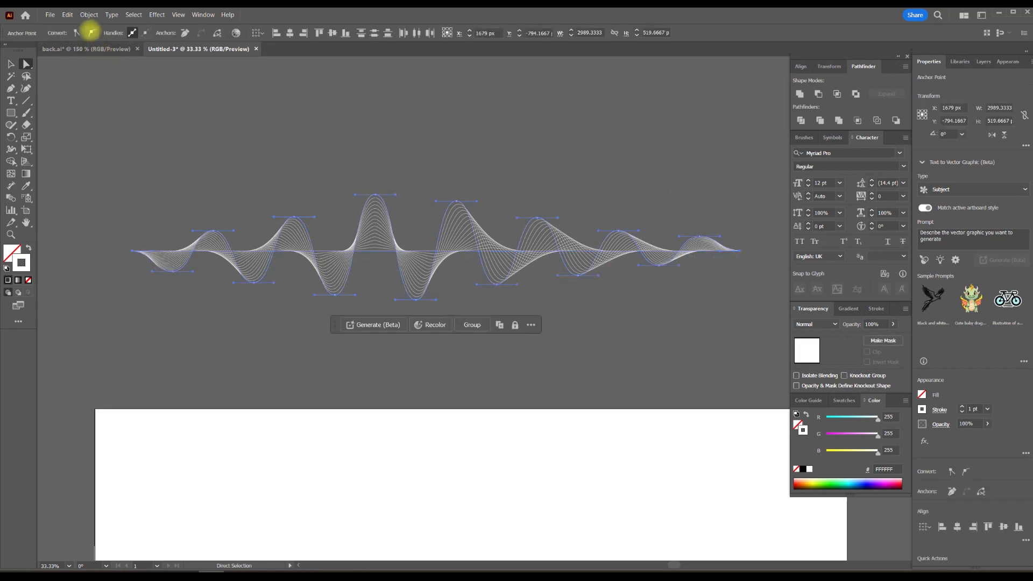
left_click(91, 32)
left_click(11, 64)
left_click(204, 101)
scroll(481, 235, "up", 2)
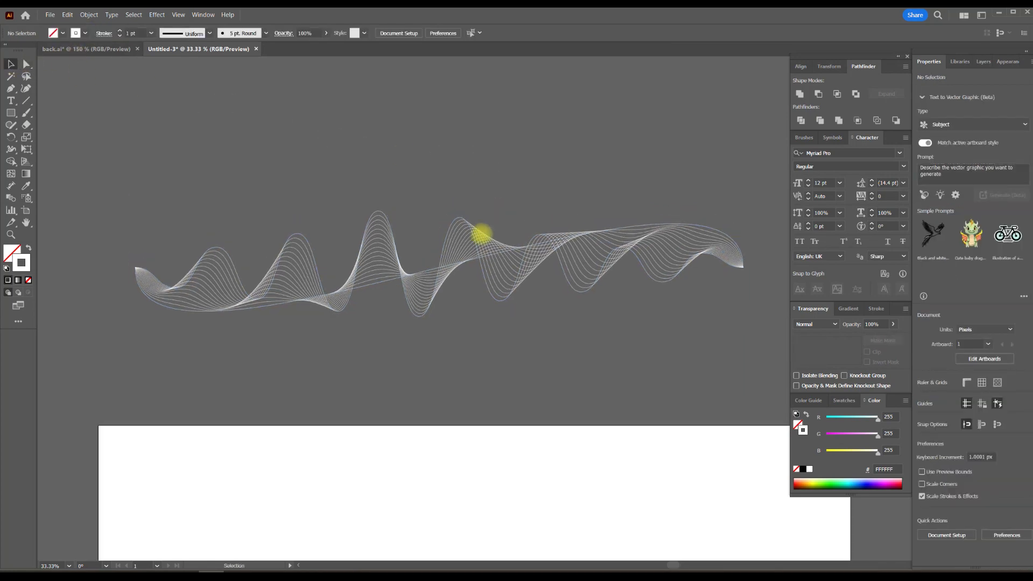
scroll(479, 238, "down", 2)
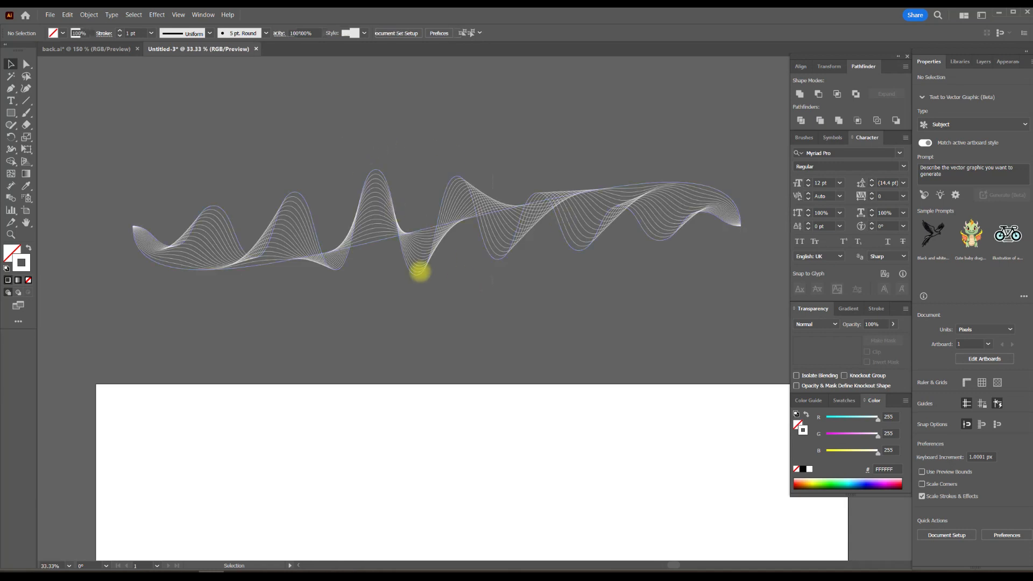
Apply a linear gradient to the blend's stroke and colour its starting stop red
left_click(210, 263)
left_click(849, 309)
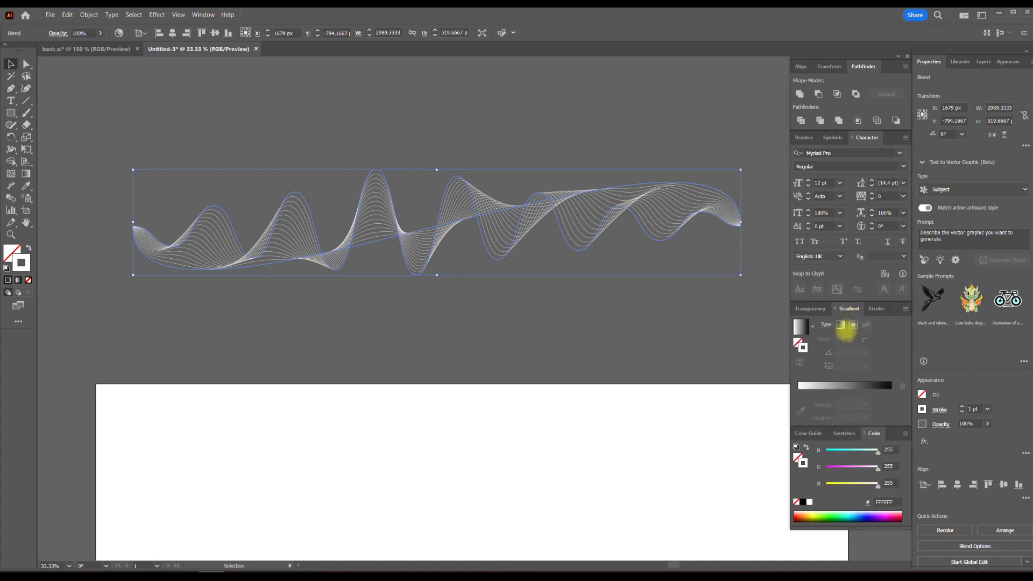
left_click(840, 325)
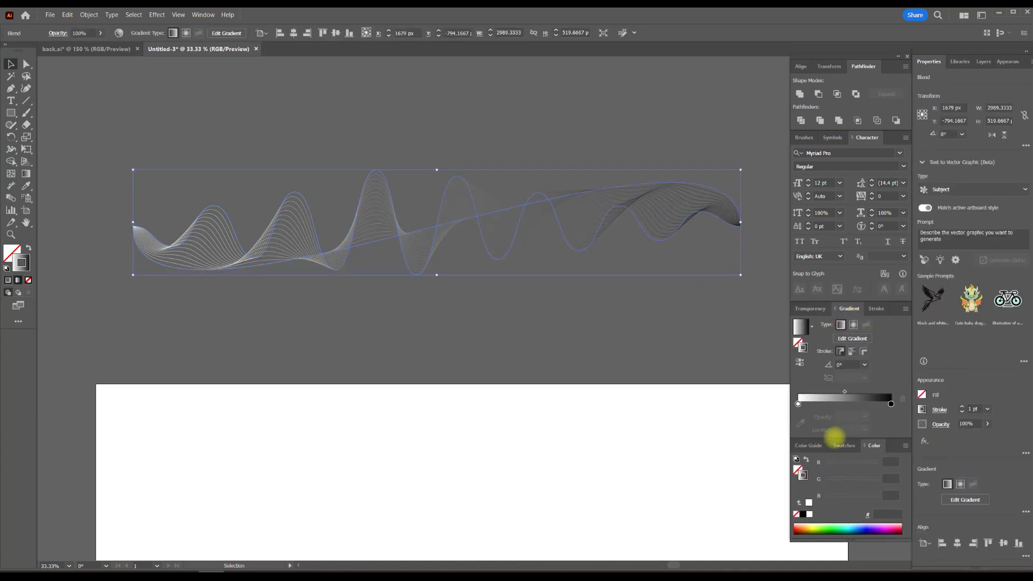
left_click(798, 404)
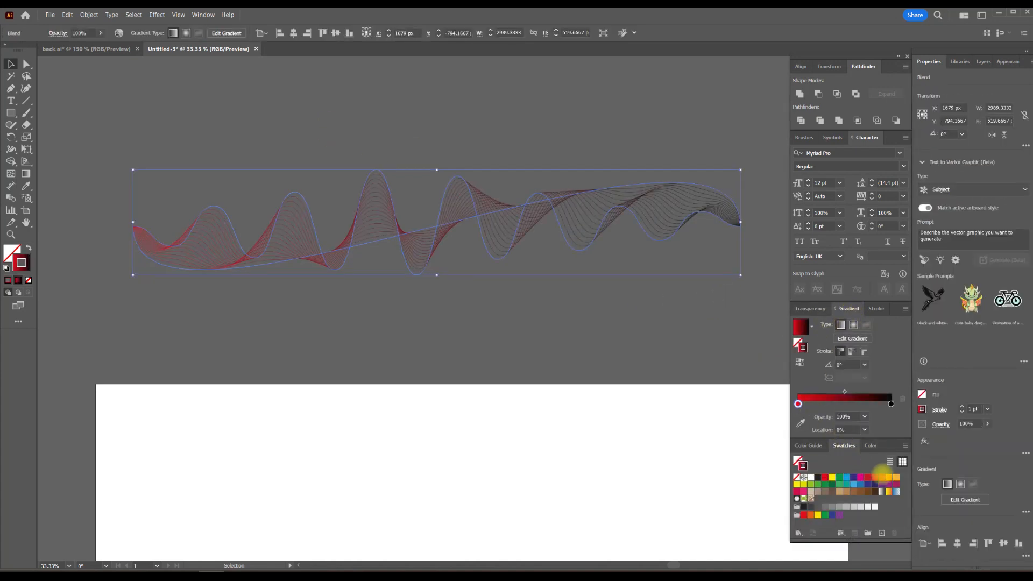
Add orange, green and light blue stops along the stroke gradient and make its end stop dark blue
left_click_drag(896, 477, 850, 404)
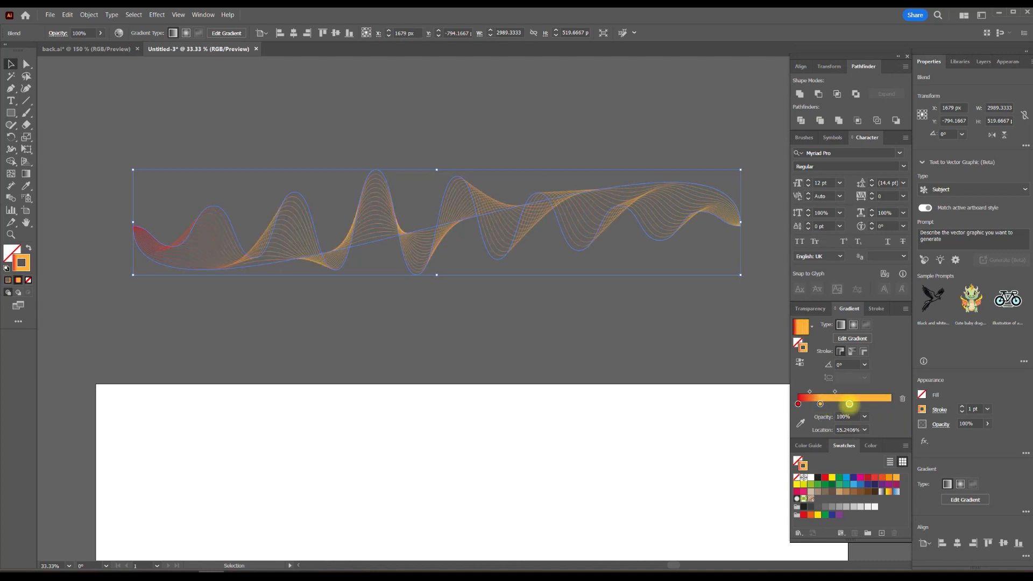
left_click_drag(818, 484, 849, 405)
left_click_drag(858, 483, 866, 404)
left_click(888, 404)
left_click_drag(853, 478, 888, 403)
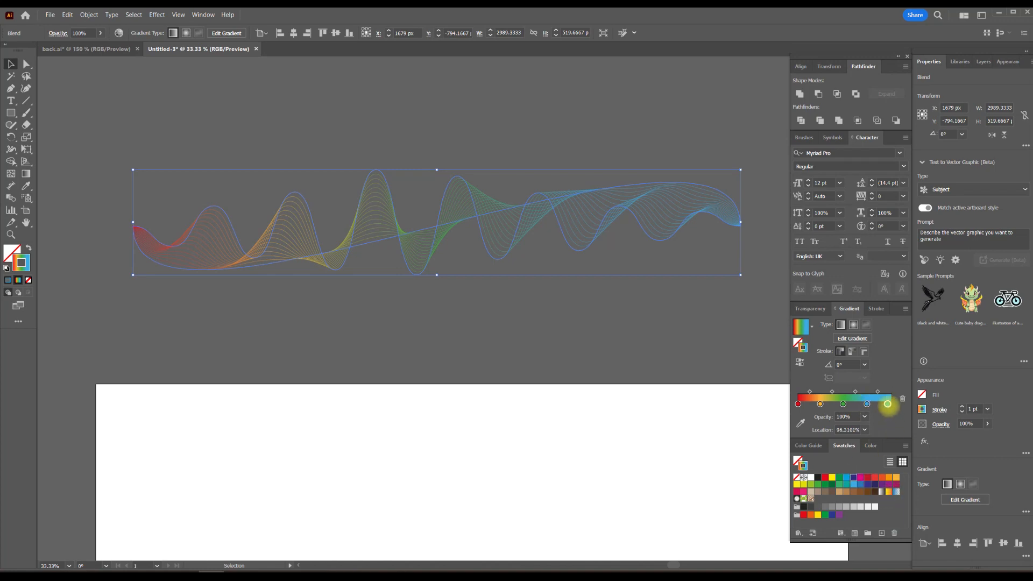
Deselect the blend and move it down onto the white artboard
left_click(745, 323)
scroll(581, 185, "up", 1)
scroll(571, 202, "down", 1)
left_click_drag(572, 202, 604, 473)
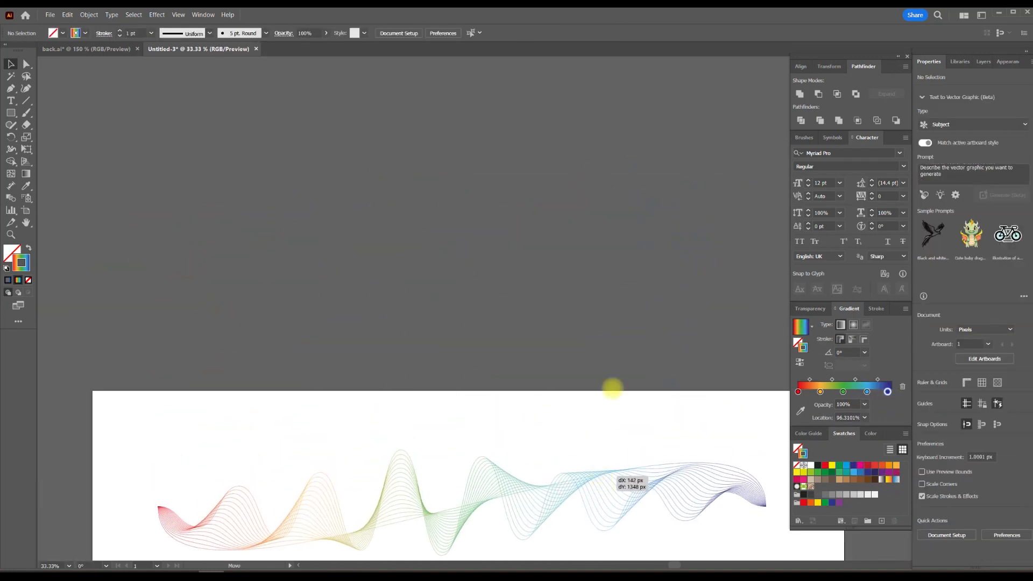
Isolate the blend and set the stroke weight of its straight line to 5 pt
scroll(512, 445, "up", 2)
double_click(333, 338)
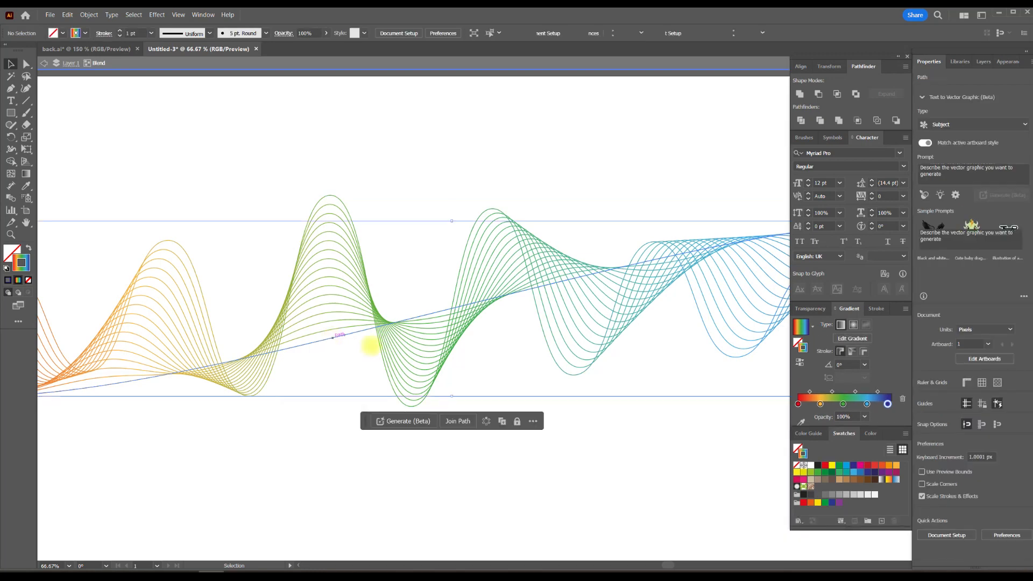
left_click(876, 308)
left_click(828, 322)
left_click(828, 321)
left_click(828, 322)
left_click(828, 321)
scroll(783, 319, "down", 2)
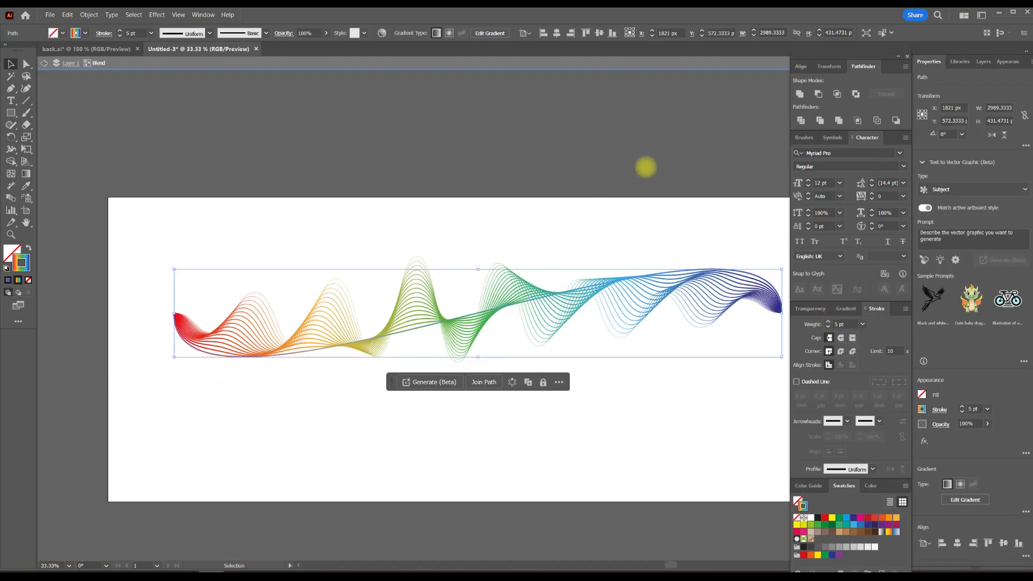
Select the wavy path inside the blend and set its stroke weight to 3 pt
left_click(419, 259)
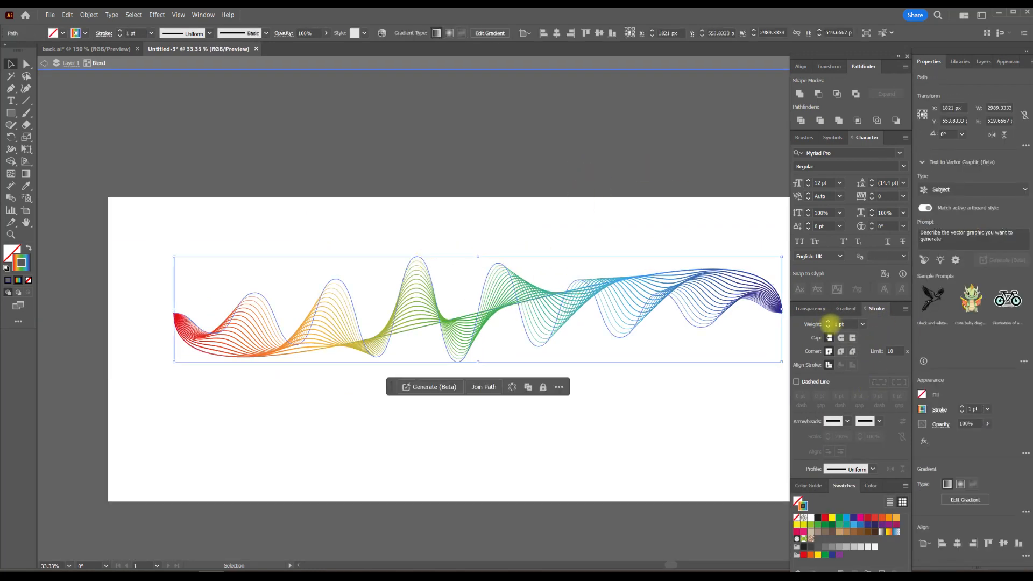
left_click(828, 321)
left_click(828, 322)
left_click(828, 322)
left_click(828, 326)
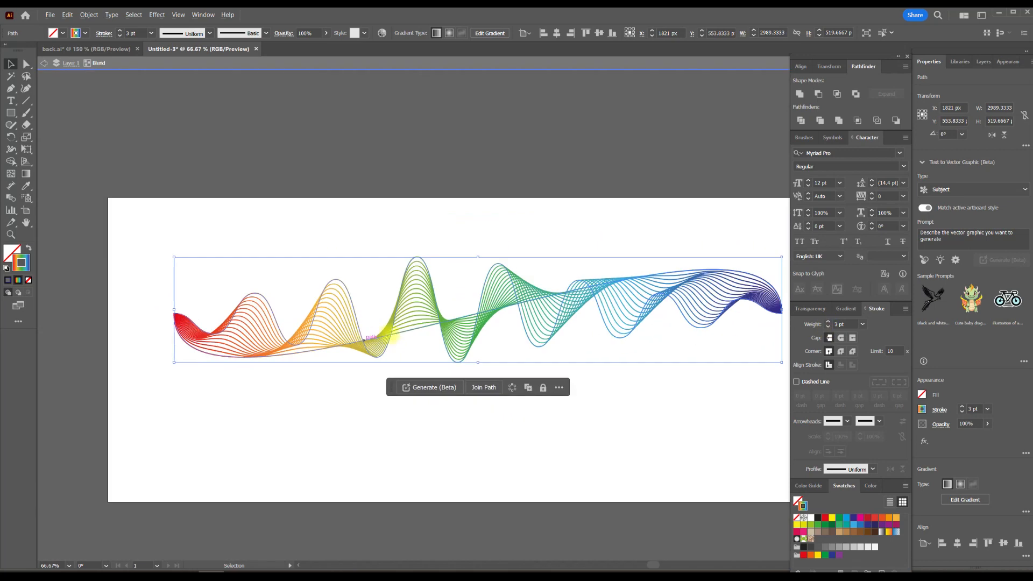
Reduce the straight line's stroke weight to 0.5 pt, deselect it to check the taper, and raise the weight again
left_click(744, 341)
left_click(828, 326)
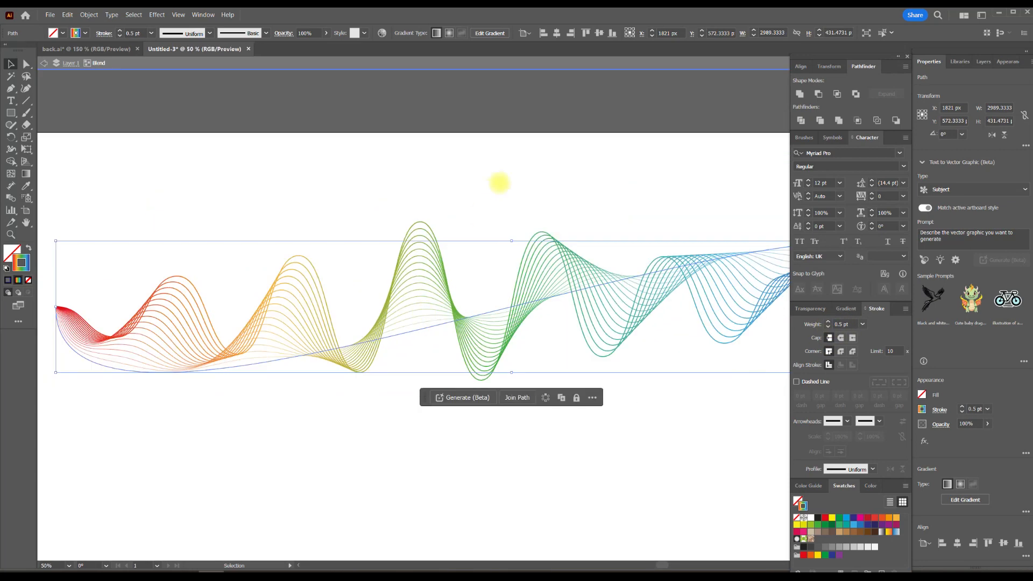
left_click(498, 180)
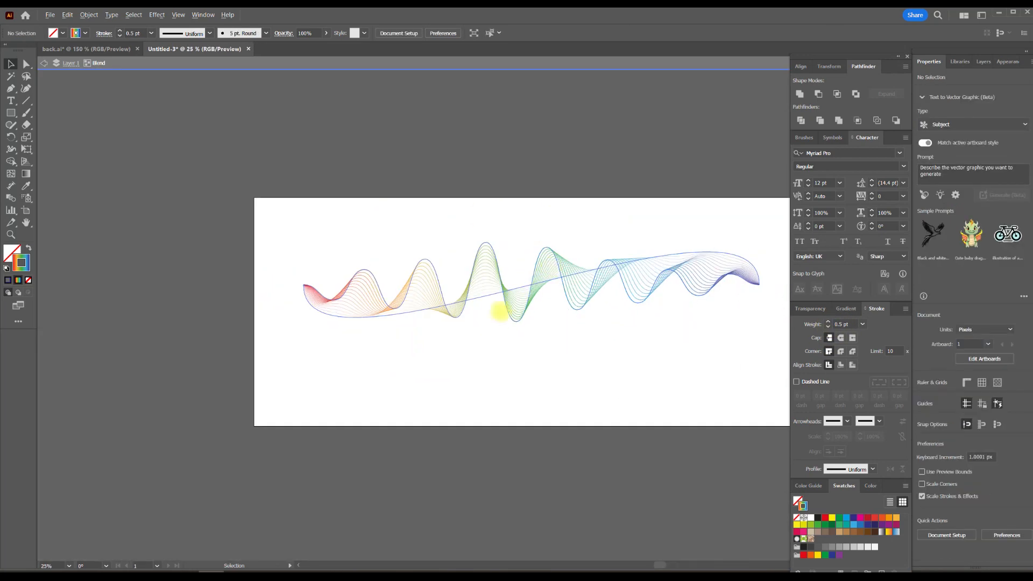
left_click(633, 317)
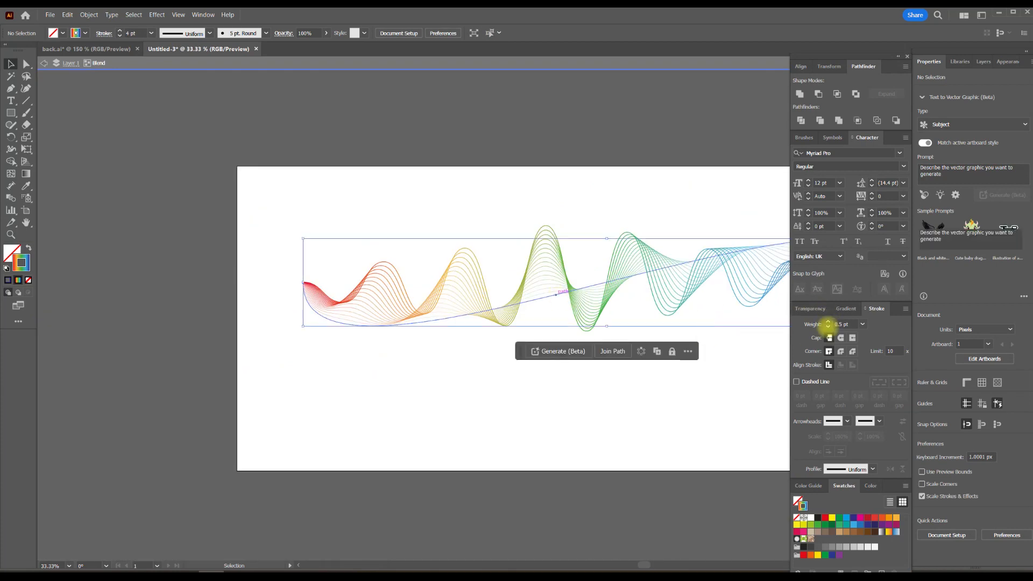
left_click(828, 321)
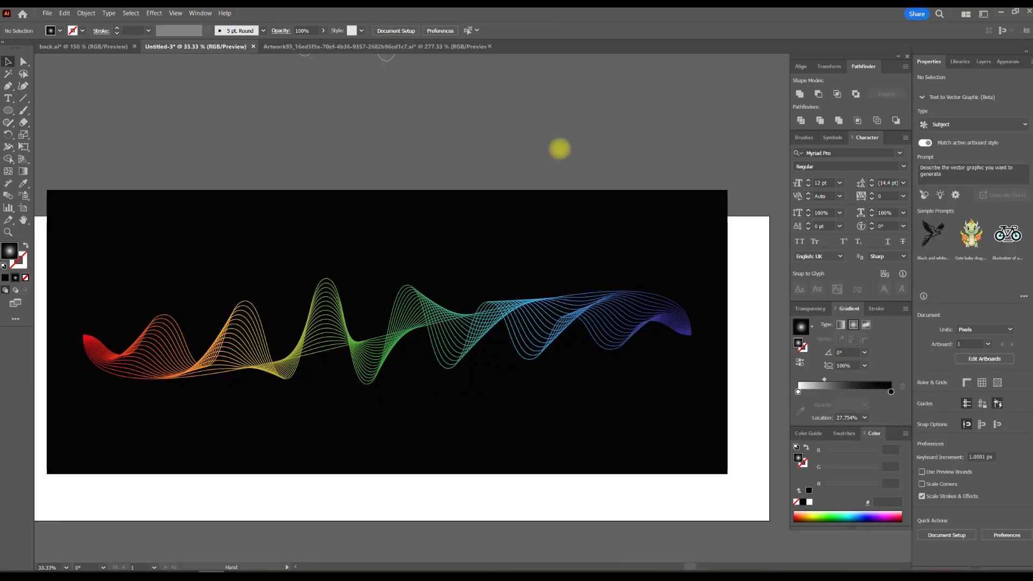
Draw a circle about 2989 px wide centred on the wave and set its radial gradient midpoint to about 21%
left_click_drag(559, 149, 586, 120)
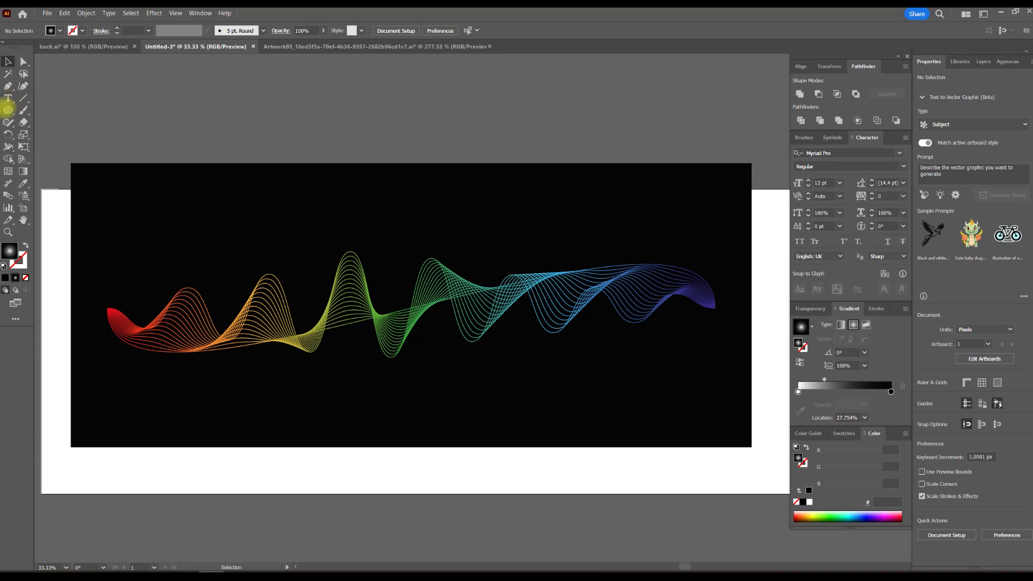
left_click(8, 110)
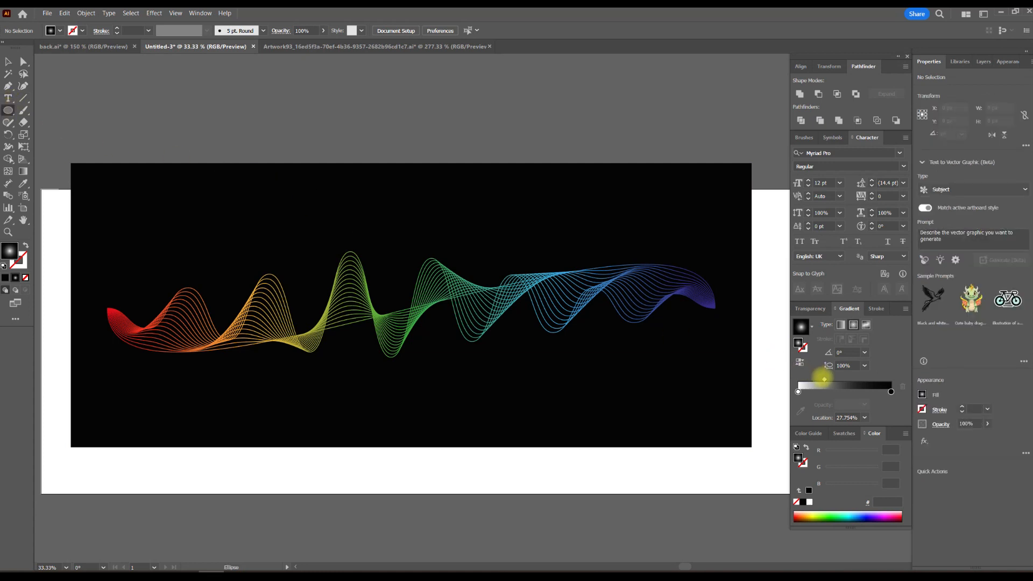
left_click_drag(824, 380, 841, 379)
mouse_move(411, 310)
left_mouse_down()
mouse_move(611, 357)
mouse_move(714, 364)
left_mouse_up()
left_click(8, 61)
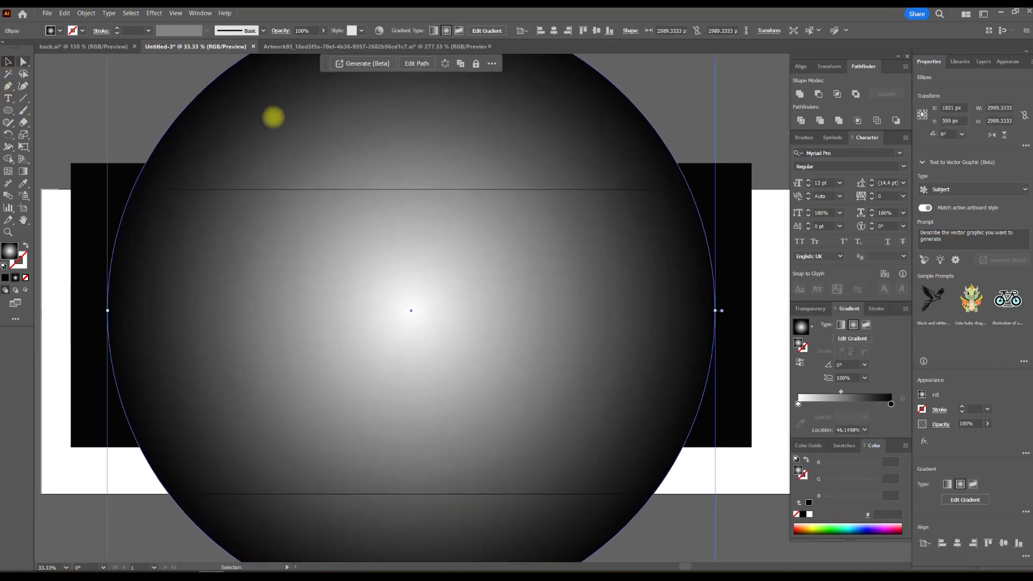
left_click_drag(407, 150, 330, 169)
left_click_drag(841, 392, 818, 392)
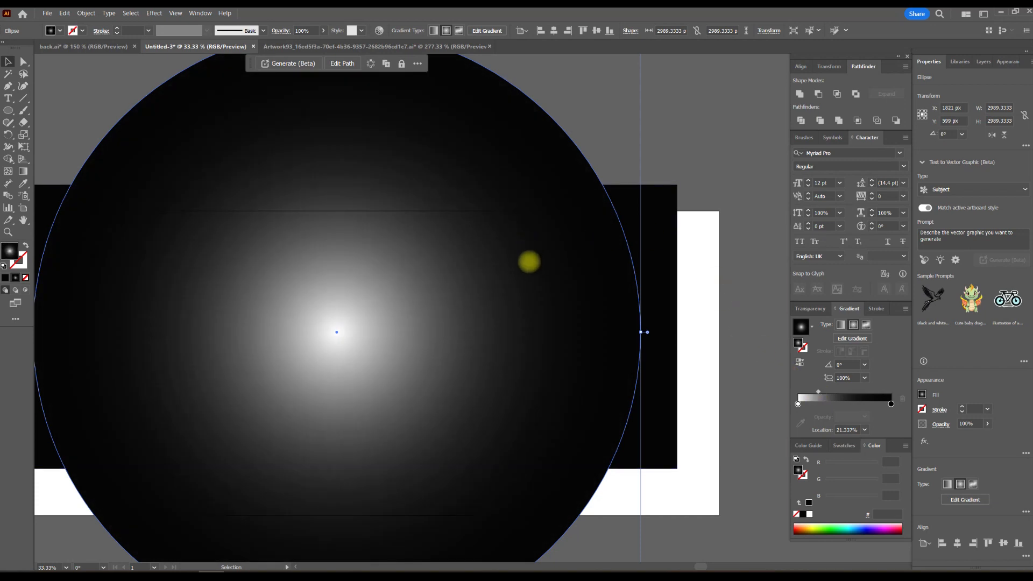
Select the circle together with the wave blend in outline view and make an opacity mask from them
key("ctrl+y")
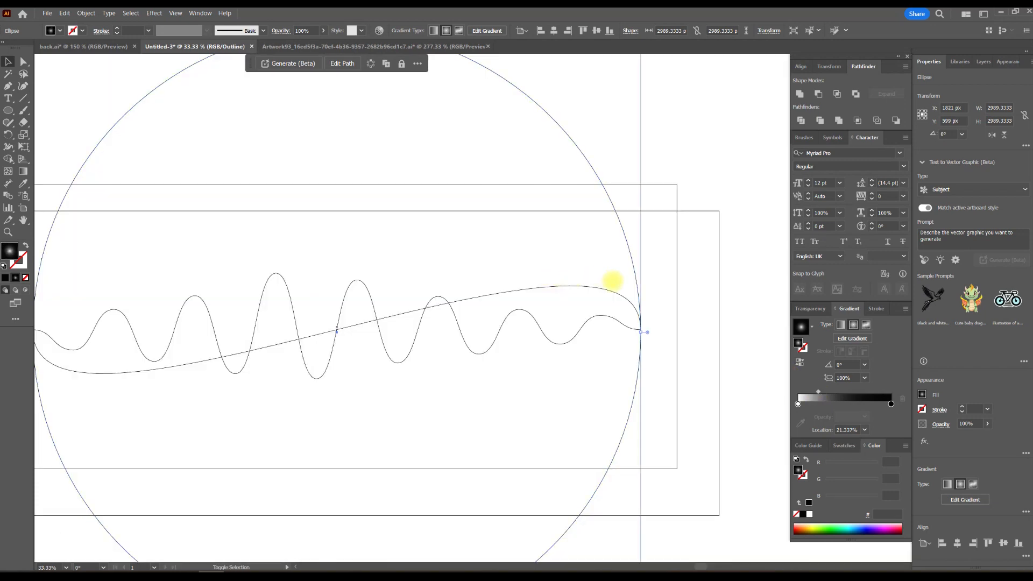
left_click(653, 282)
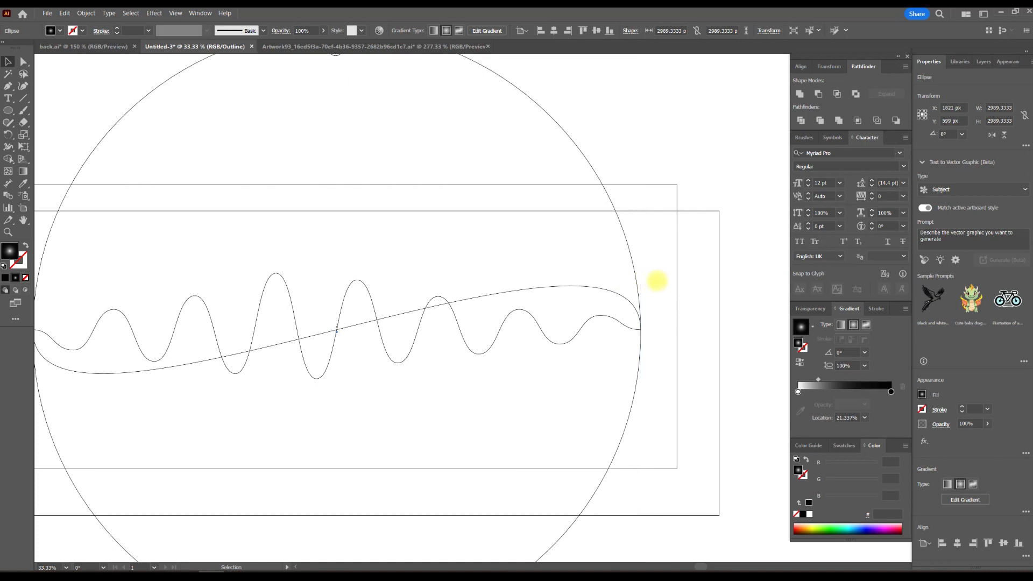
left_click_drag(639, 307, 592, 339)
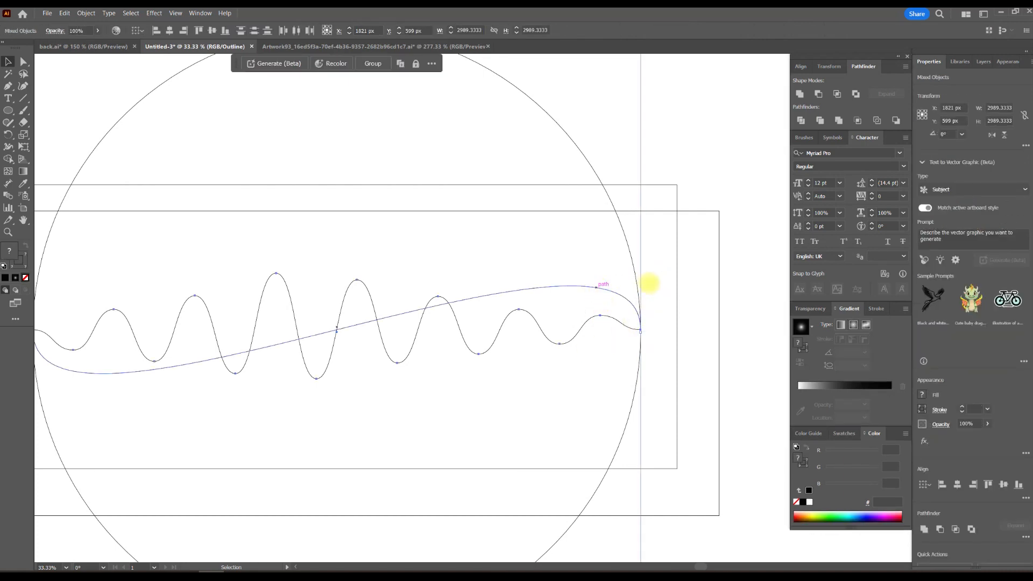
key("ctrl+y")
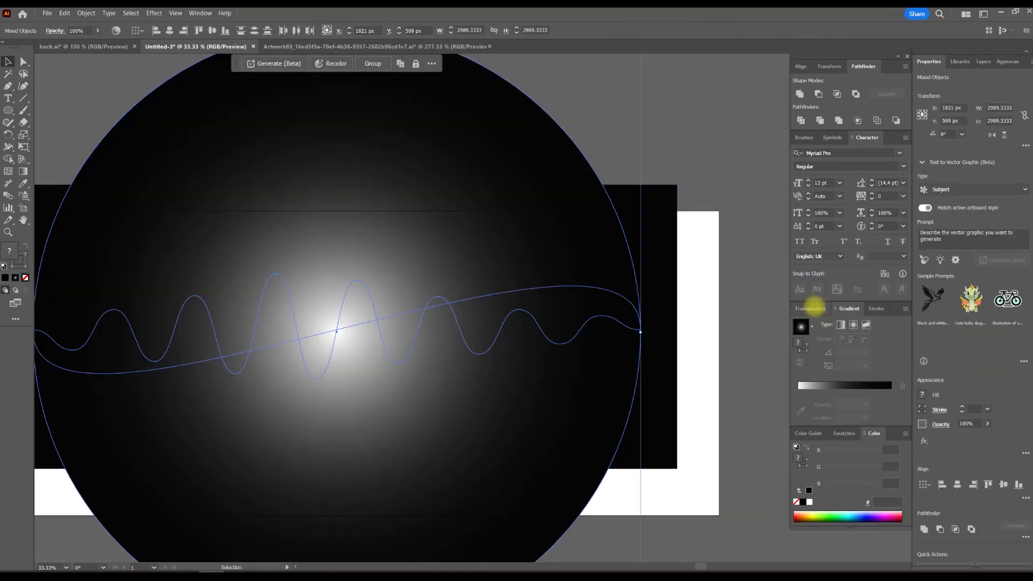
left_click(811, 308)
left_click(906, 308)
left_click(936, 330)
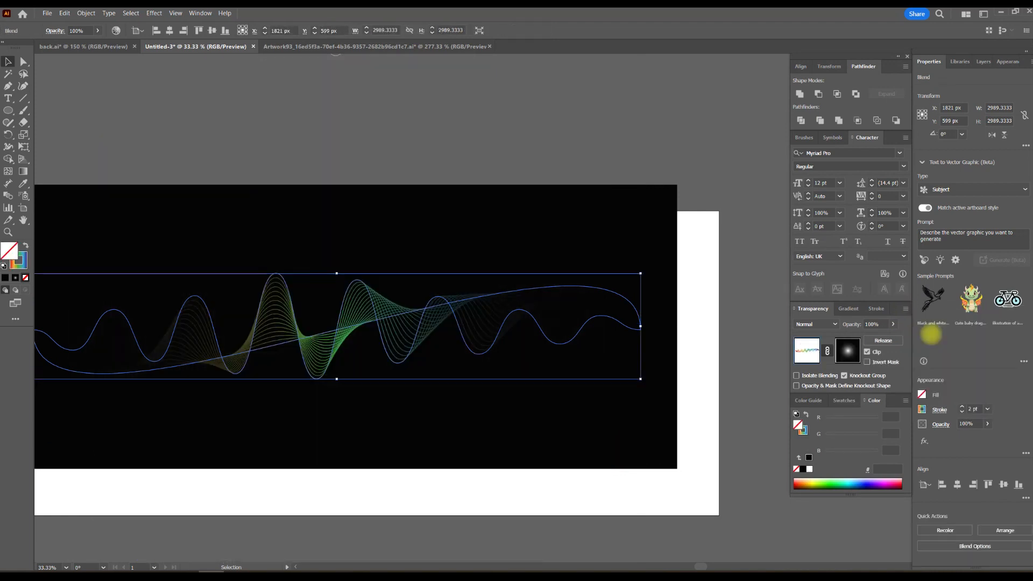
left_click(493, 138)
Edit the wave's opacity mask gradient by moving the white stop inward and setting the midpoint to about 56%
left_click_drag(493, 138, 614, 134)
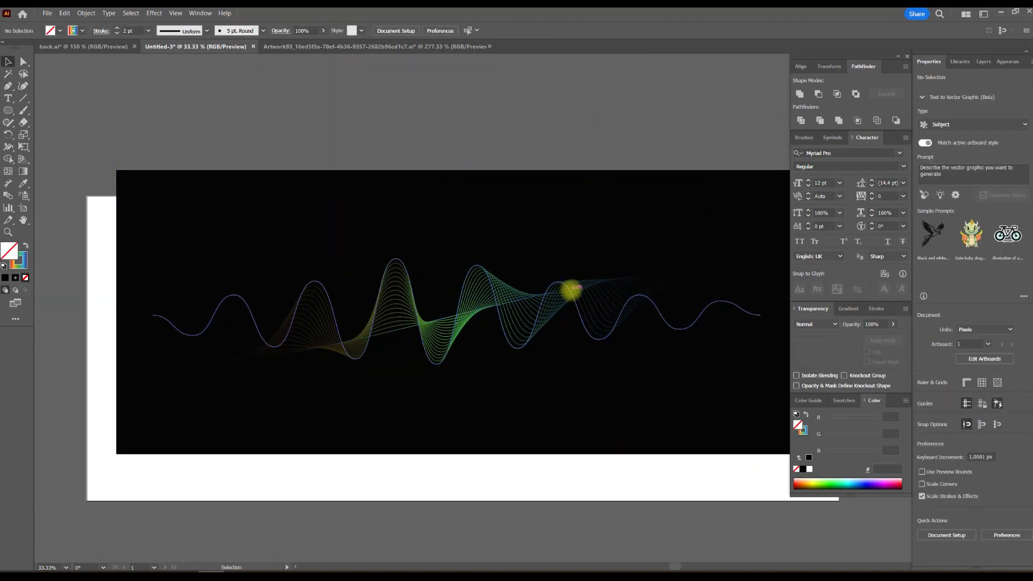
left_click(569, 290)
left_click(848, 351)
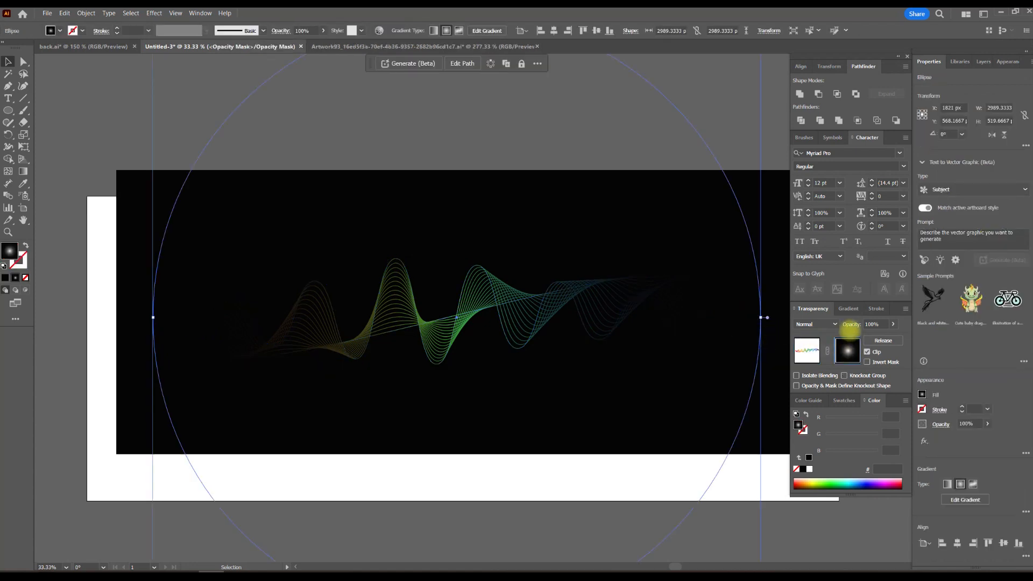
left_click(849, 308)
left_click_drag(818, 392, 857, 392)
left_click_drag(798, 403, 866, 391)
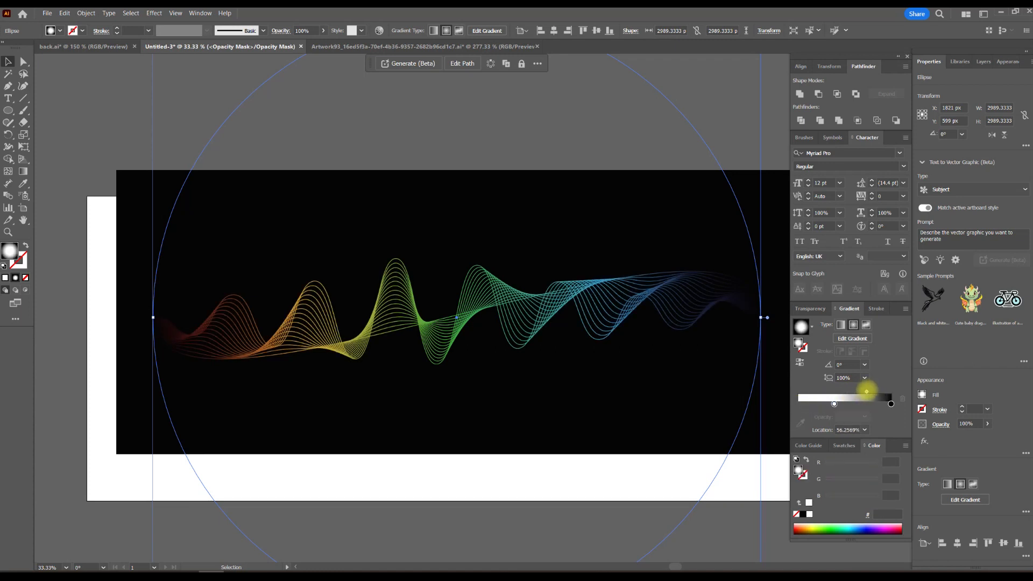
Widen the mask circle to 3416 px about its centre, return to editing the artwork and deselect it
left_click_drag(609, 276, 512, 276)
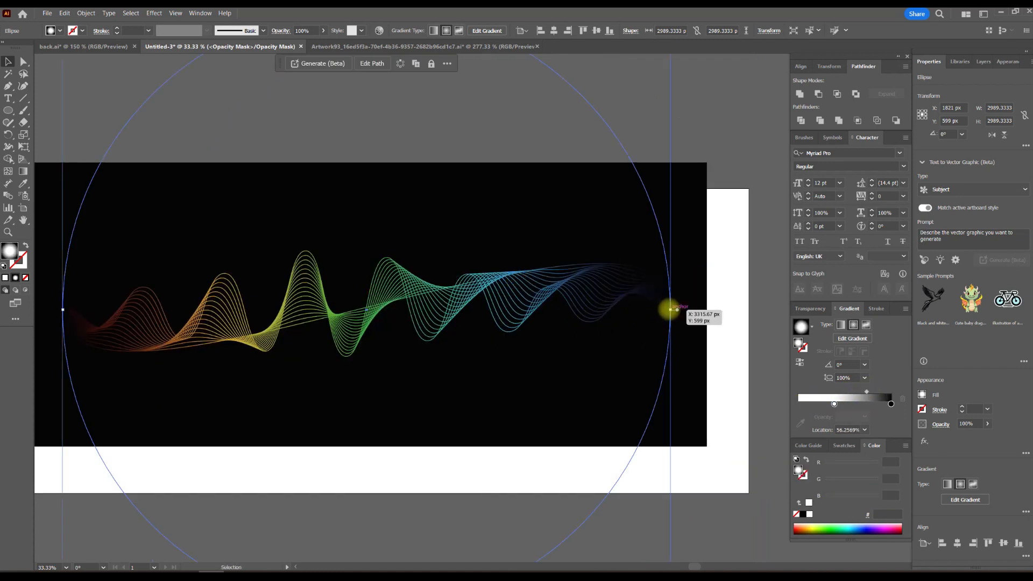
mouse_move(671, 310)
left_mouse_down()
mouse_move(726, 307)
mouse_move(683, 307)
left_mouse_up()
left_click_drag(573, 304, 713, 306)
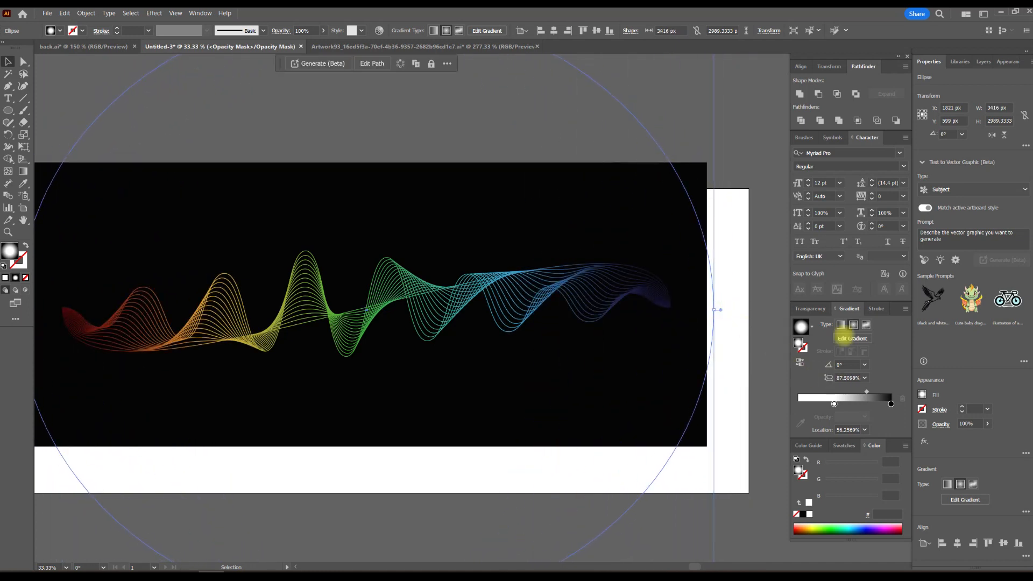
left_click(810, 309)
left_click(807, 350)
scroll(641, 288, "down", 1)
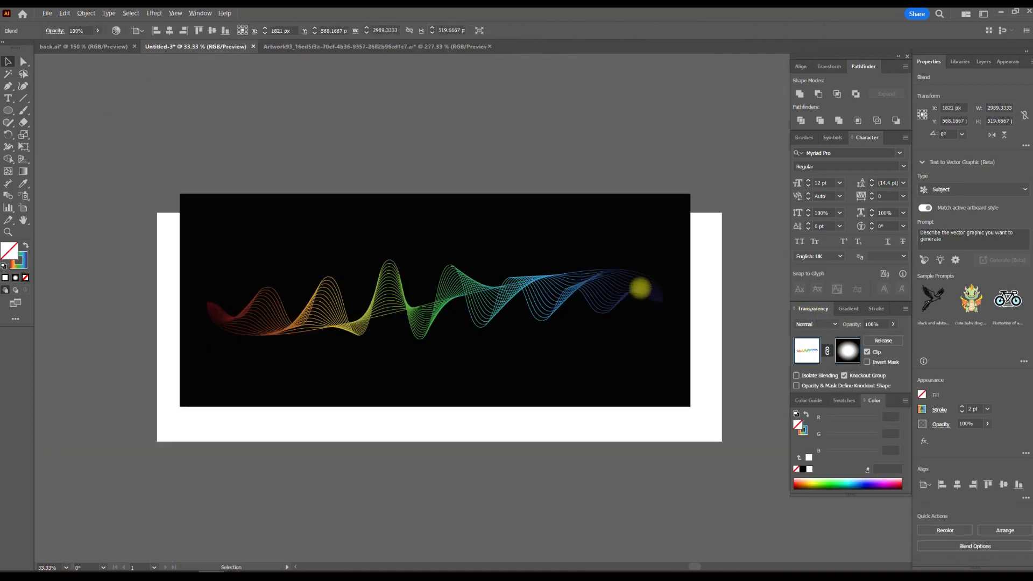
left_click(734, 145)
left_click_drag(734, 145, 702, 172)
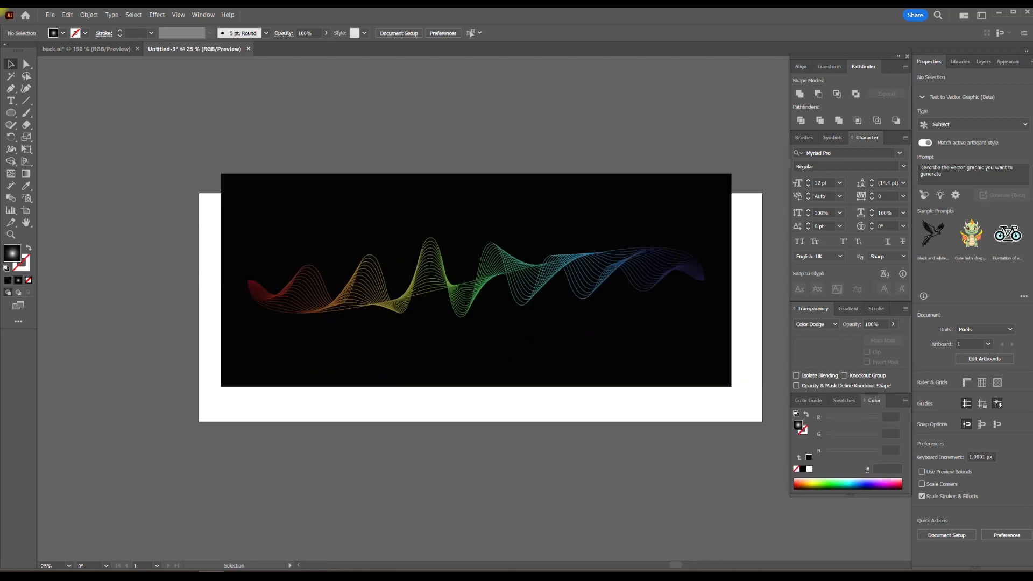
Draw a circle about 1091 px wide with the black-and-white radial gradient and move it above the middle of the wave
scroll(471, 317, "up", 1)
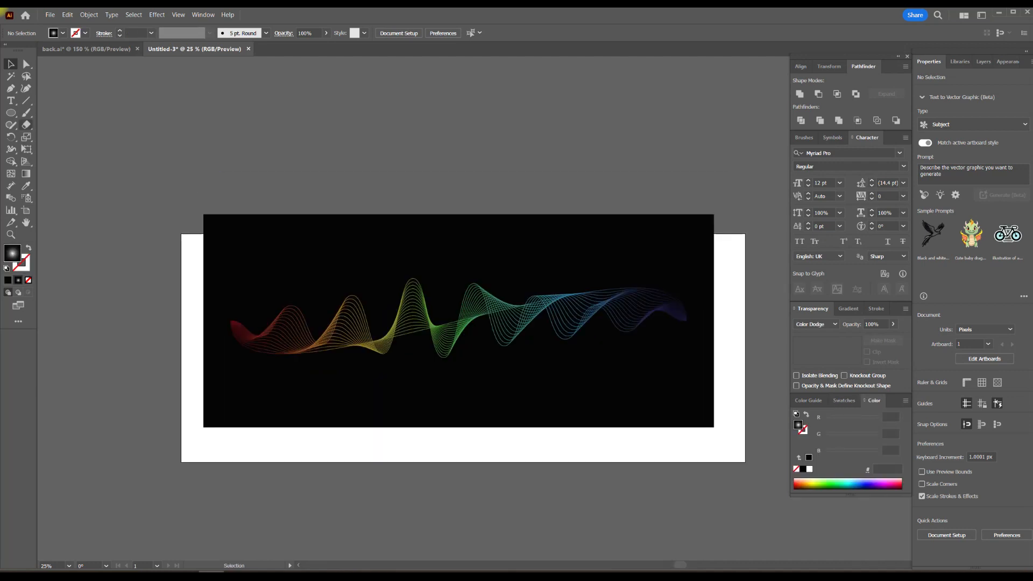
key("l")
left_click_drag(138, 113, 304, 279)
key("v")
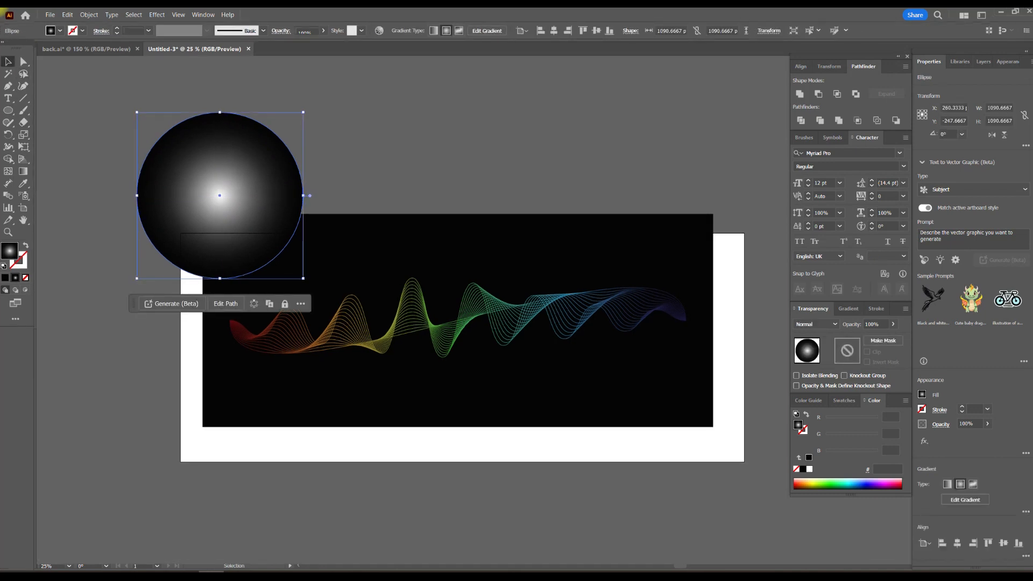
left_click_drag(217, 193, 460, 208)
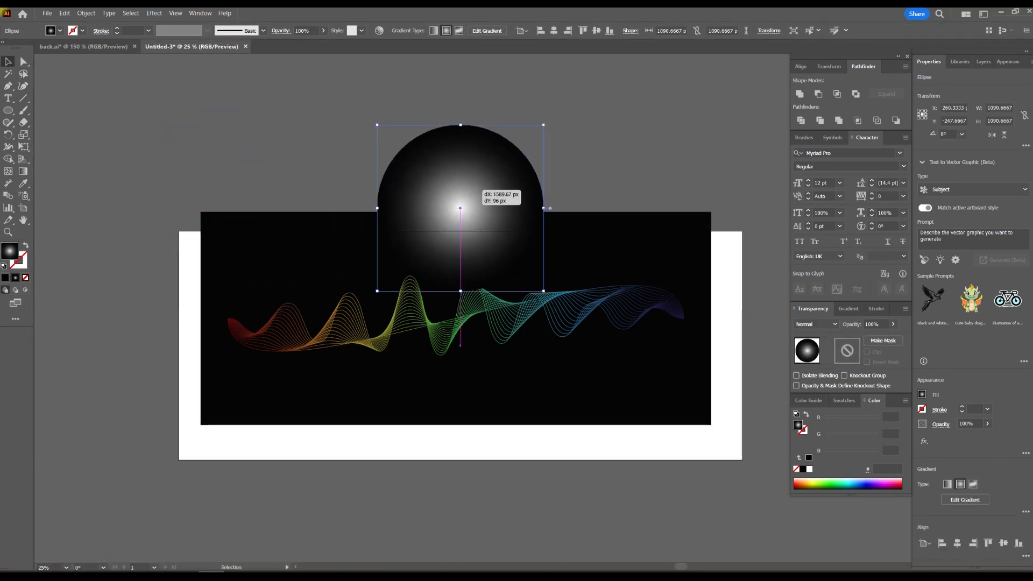
Set the circle's blending mode to Color Dodge and place it and copies of it over several parts of the wave
left_click(815, 324)
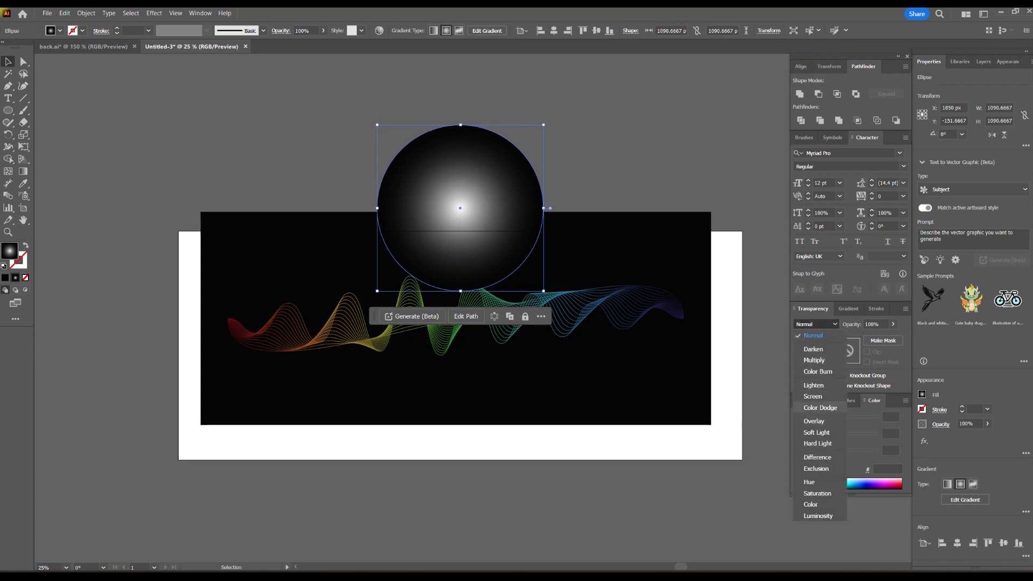
left_click(820, 407)
mouse_move(486, 200)
left_mouse_down()
mouse_move(466, 243)
mouse_move(344, 312)
mouse_move(346, 333)
mouse_move(324, 331)
mouse_move(331, 289)
mouse_move(342, 307)
mouse_move(331, 331)
left_mouse_up()
left_click_drag(312, 378, 430, 363)
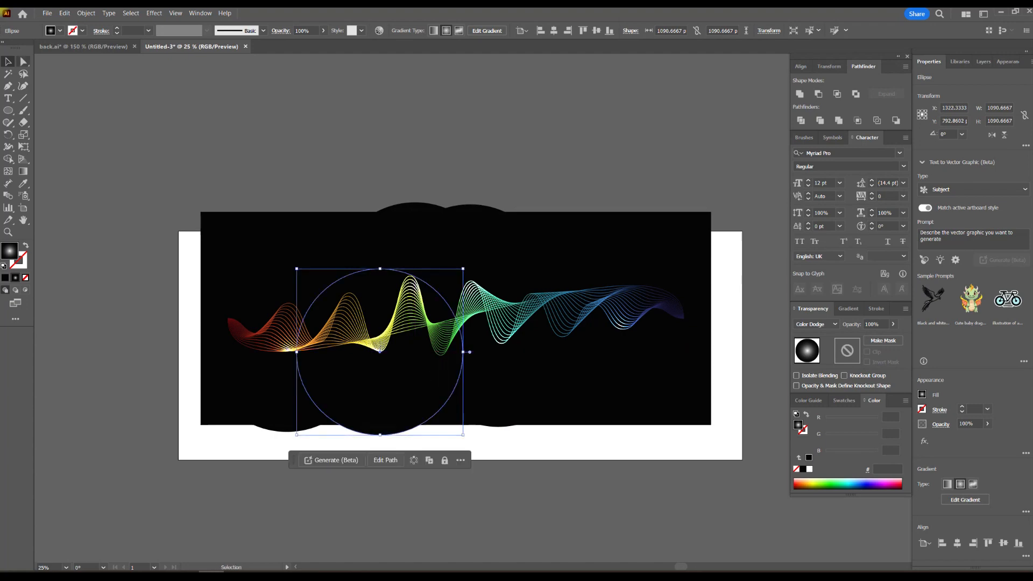
Deselect the circle and examine the glow highlights along the wave up close and in the whole artwork
key("ctrl+shift+a")
key("ctrl+=")
key("ctrl+=")
scroll(408, 301, "up", 2)
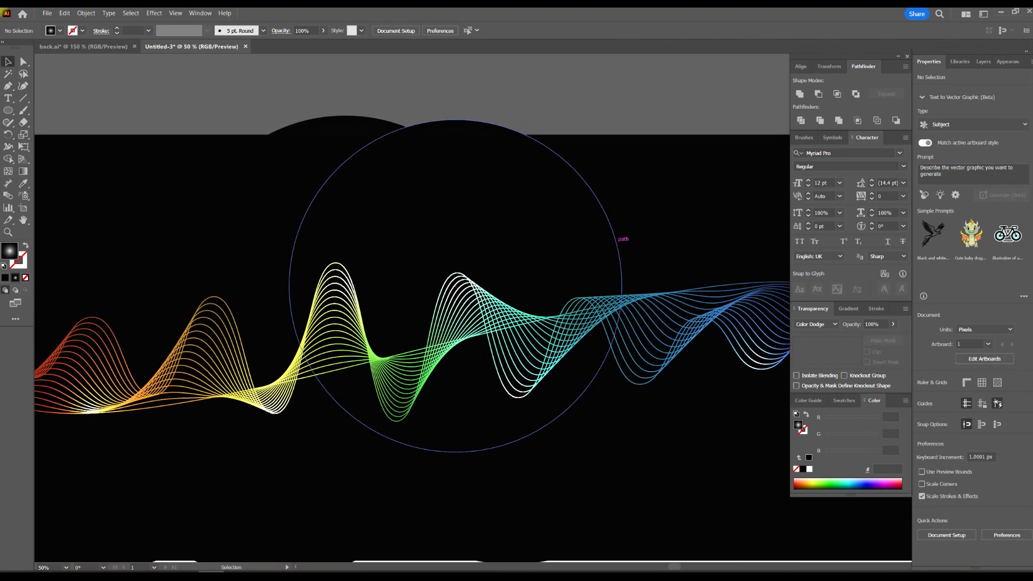
key("ctrl+-")
scroll(466, 372, "up", 2)
scroll(466, 371, "right", 2)
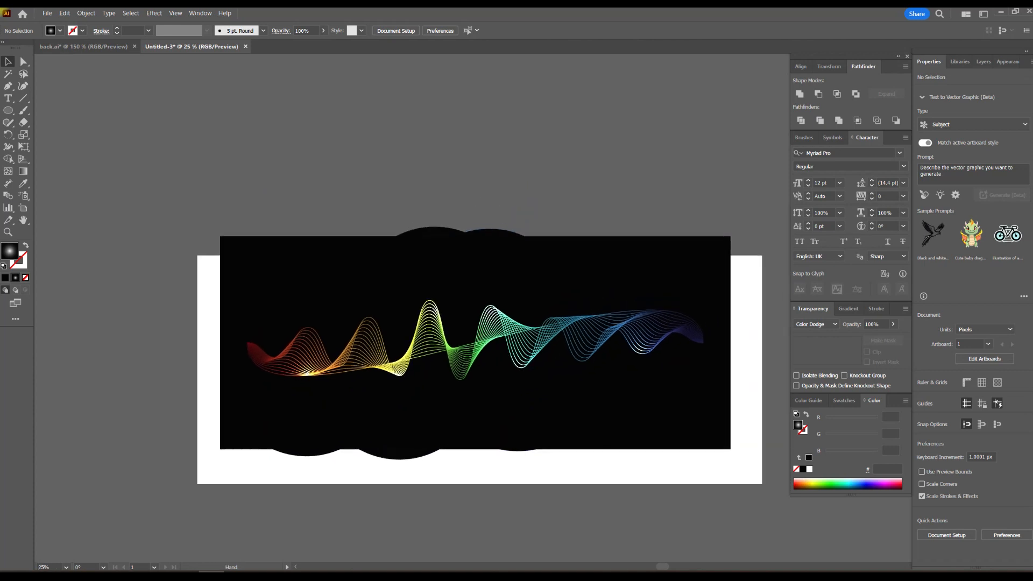